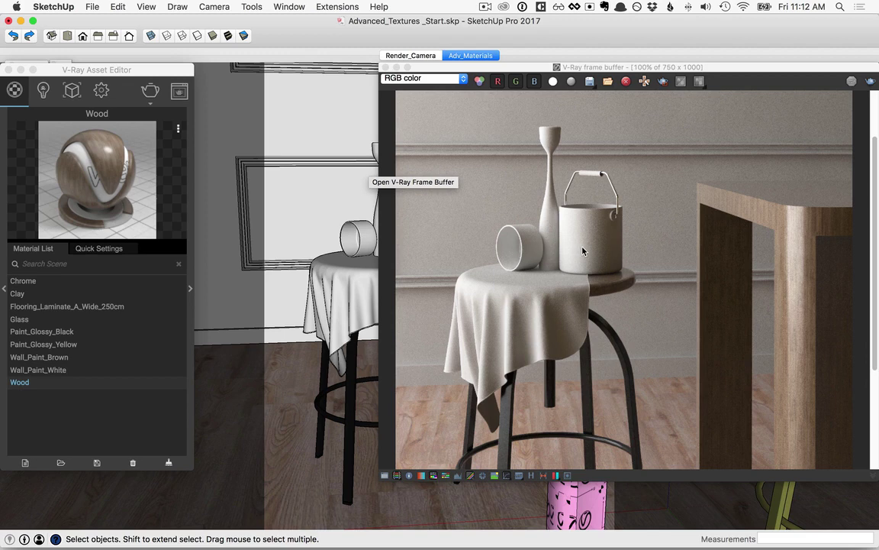
- Select the Clay material in the V-Ray Asset Editor and expand its VRayBRDF settings
left_click(138, 74)
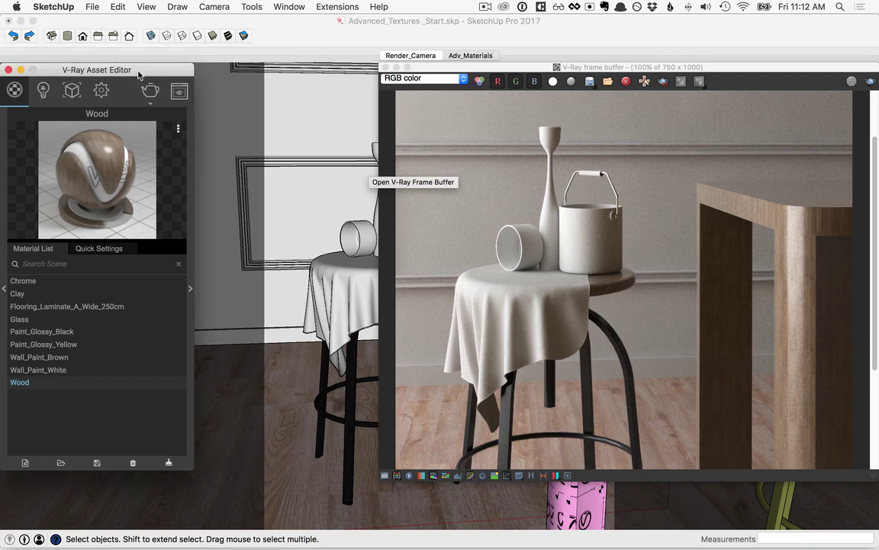
left_click(19, 294)
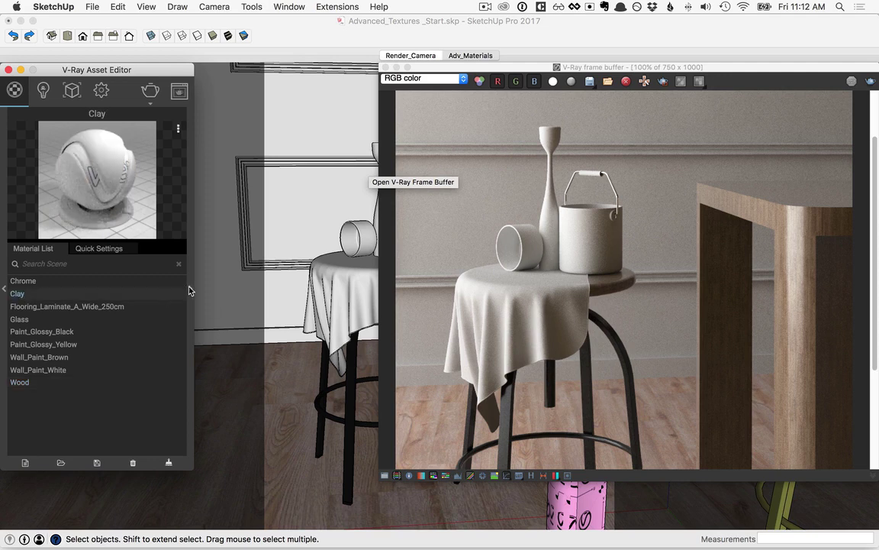
left_click(190, 289)
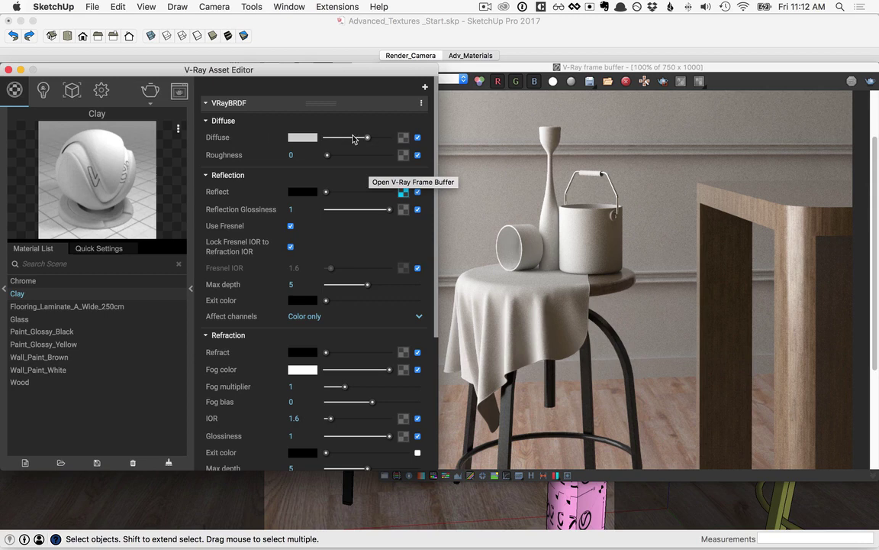
- Assign a Dirt texture to the Clay diffuse and draw a render region around the vase, bucket and cup
left_click(403, 138)
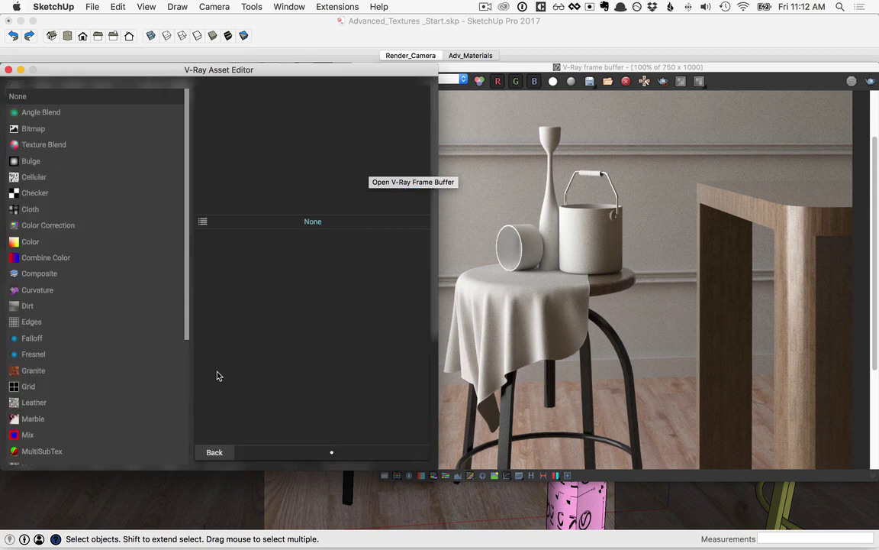
left_click(26, 307)
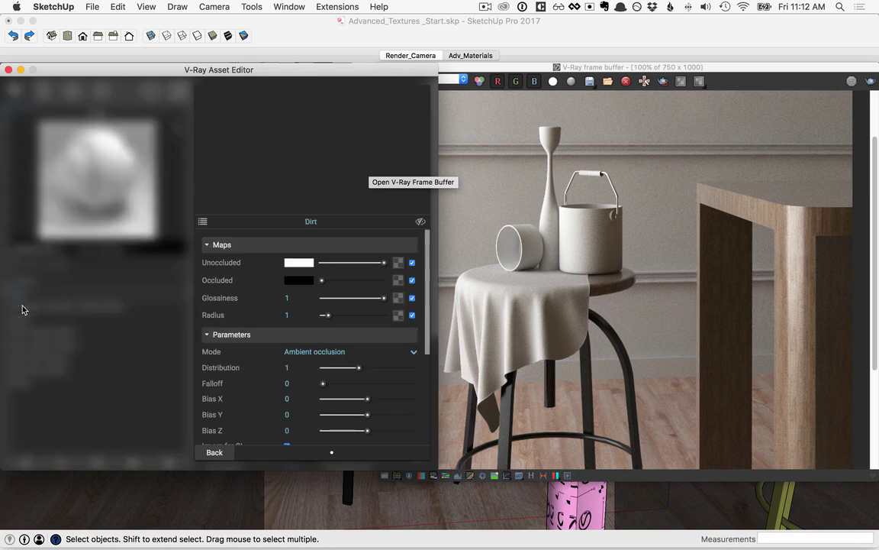
left_click(554, 170)
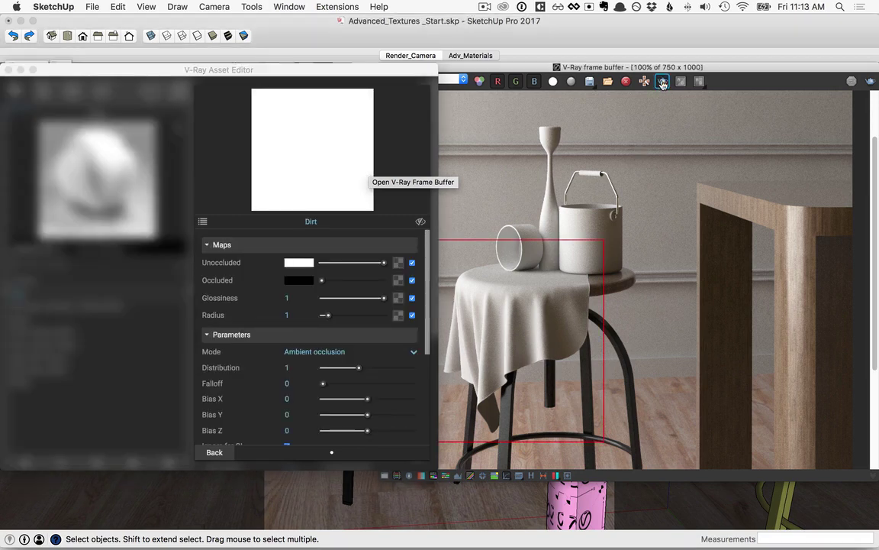
left_click_drag(478, 113, 643, 288)
left_click_drag(290, 73, 368, 73)
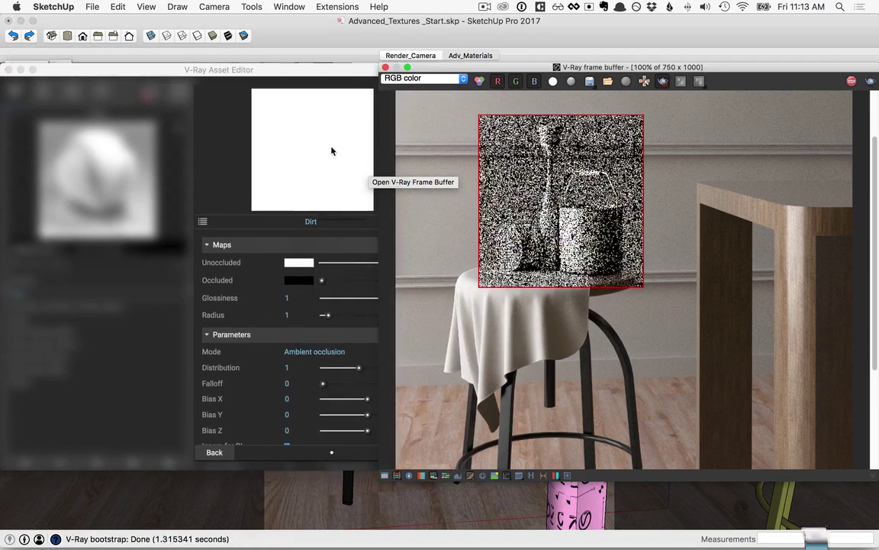
left_click(331, 150)
scroll(335, 291, "down", 1)
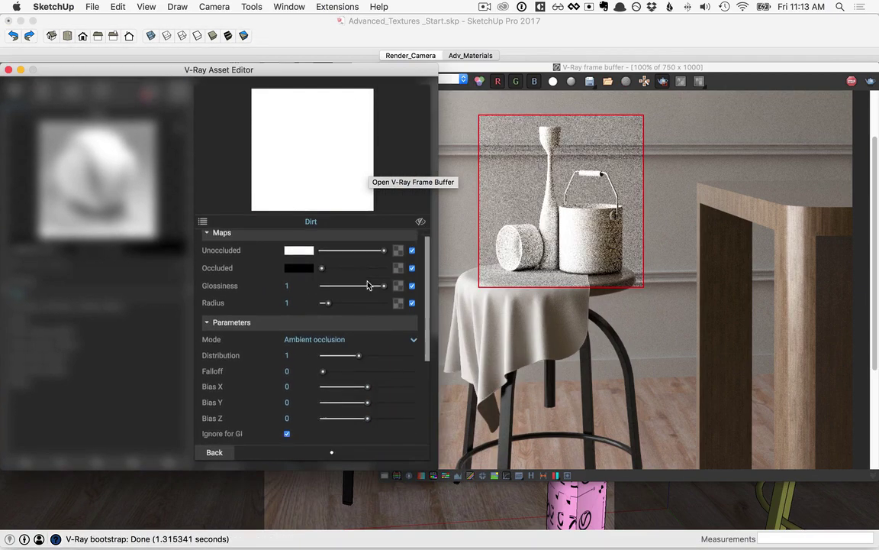
scroll(320, 334, "up", 1)
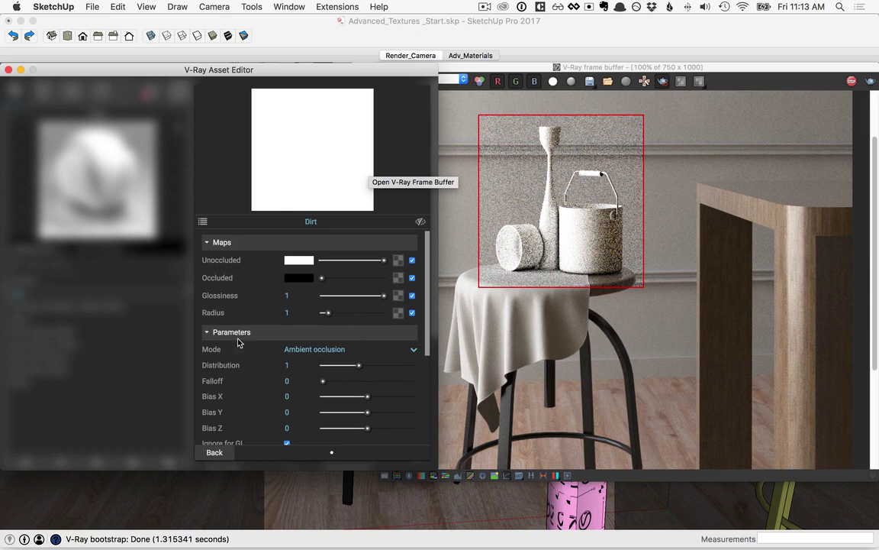
left_click(413, 351)
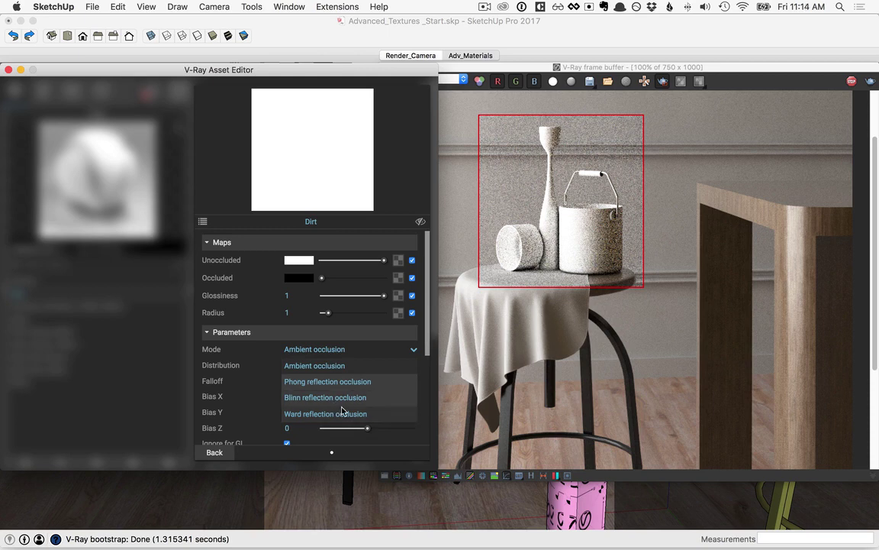
left_click(314, 370)
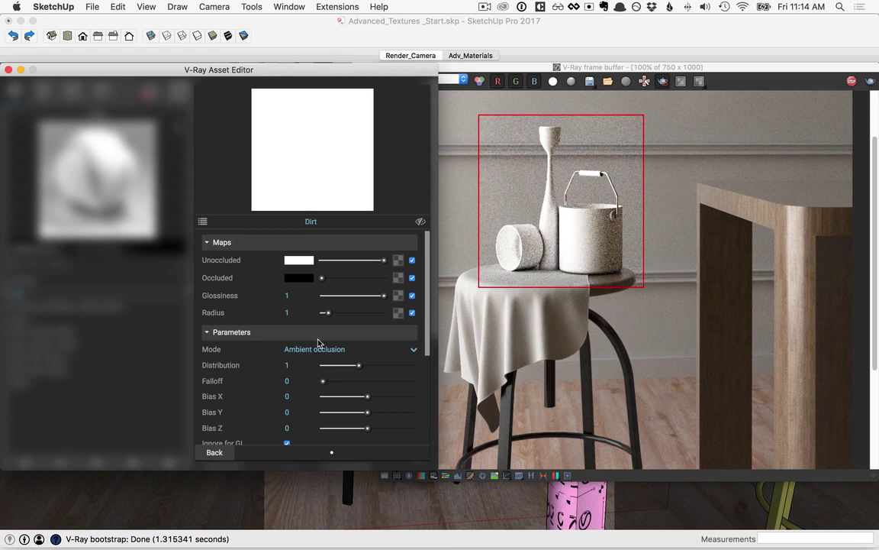
- Make the Dirt occluded colour Maraschino red and leave its Radius at 1.1
left_click(286, 283)
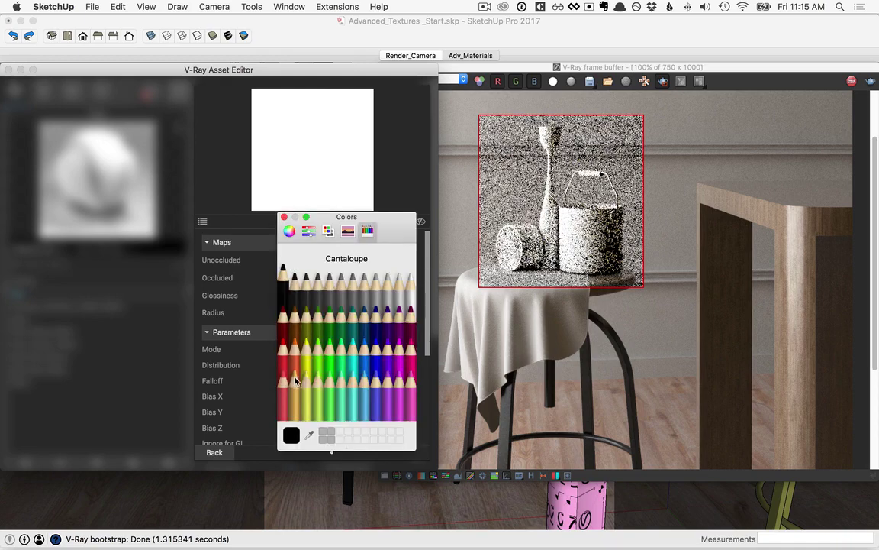
left_click(281, 360)
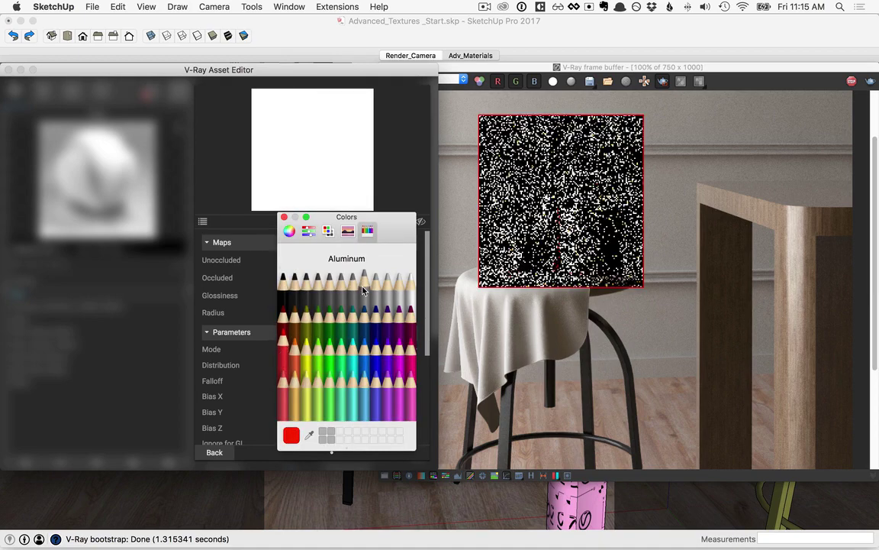
left_click(284, 216)
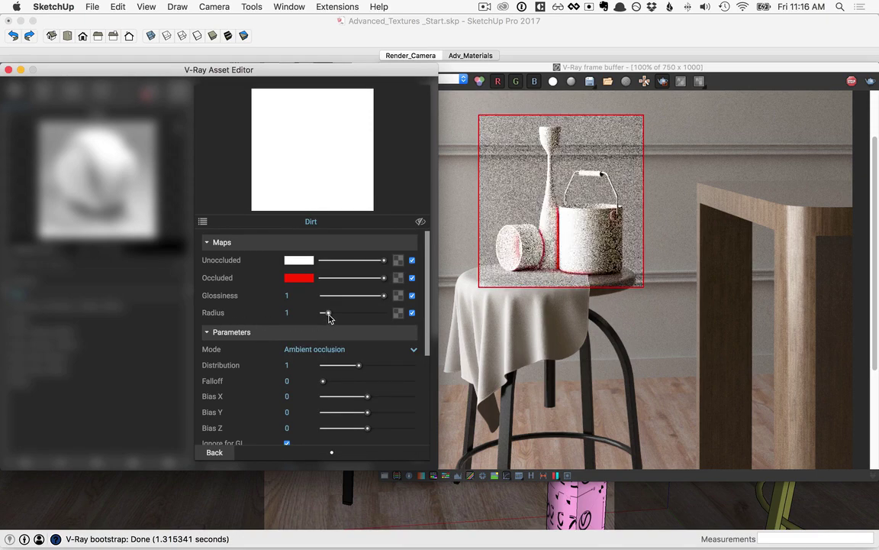
left_click_drag(329, 316, 377, 316)
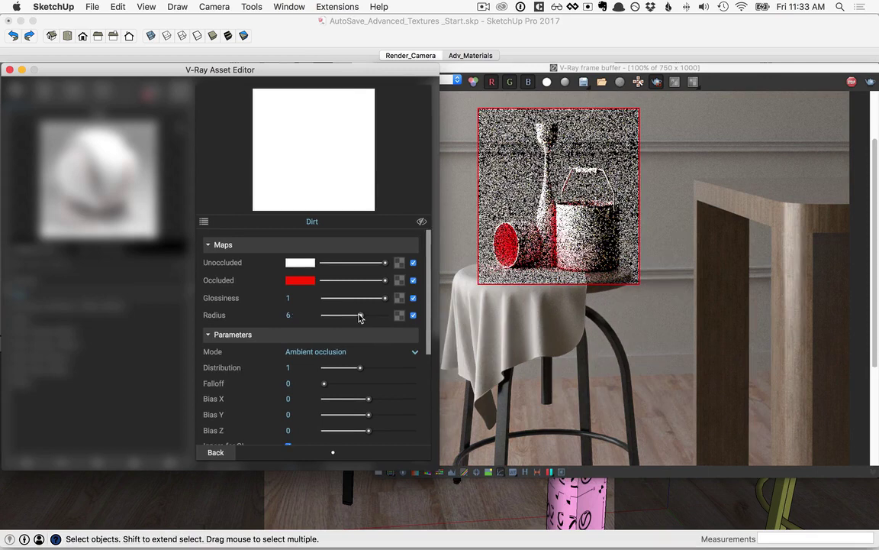
left_click_drag(359, 316, 331, 315)
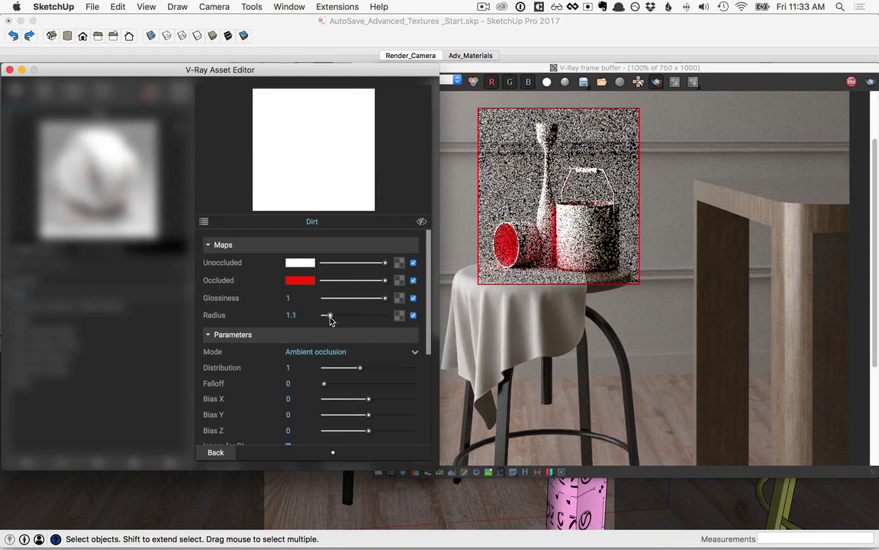
- Map a Noise texture onto the Dirt Radius and give it Amplitude 4
left_click(399, 315)
scroll(162, 394, "down", 6)
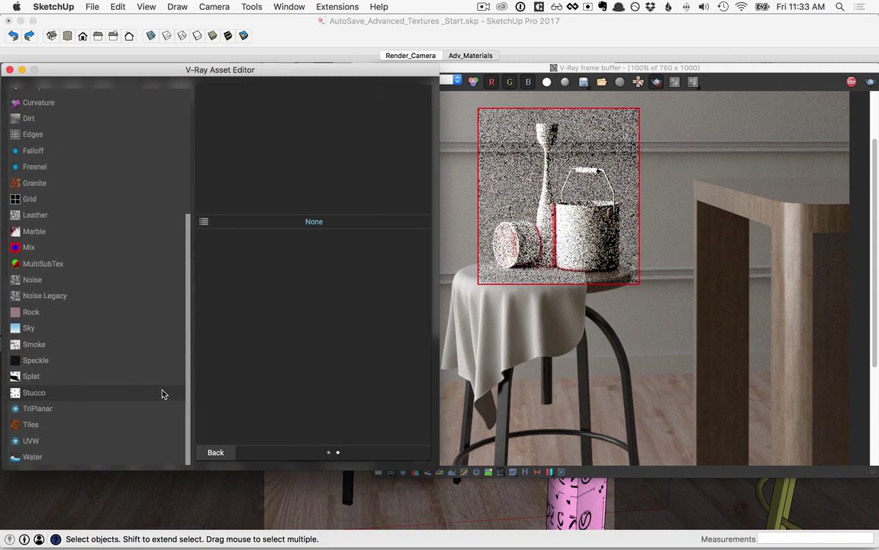
left_click(27, 280)
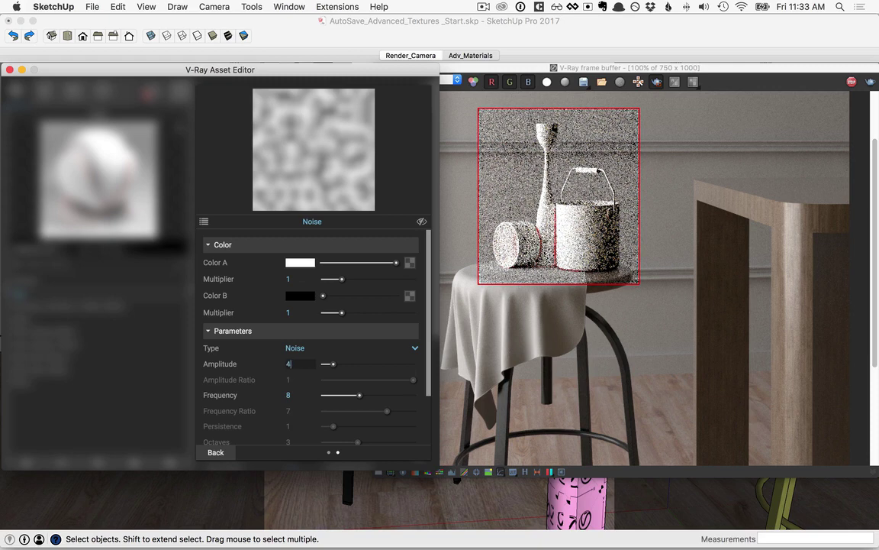
type("4")
key("Return")
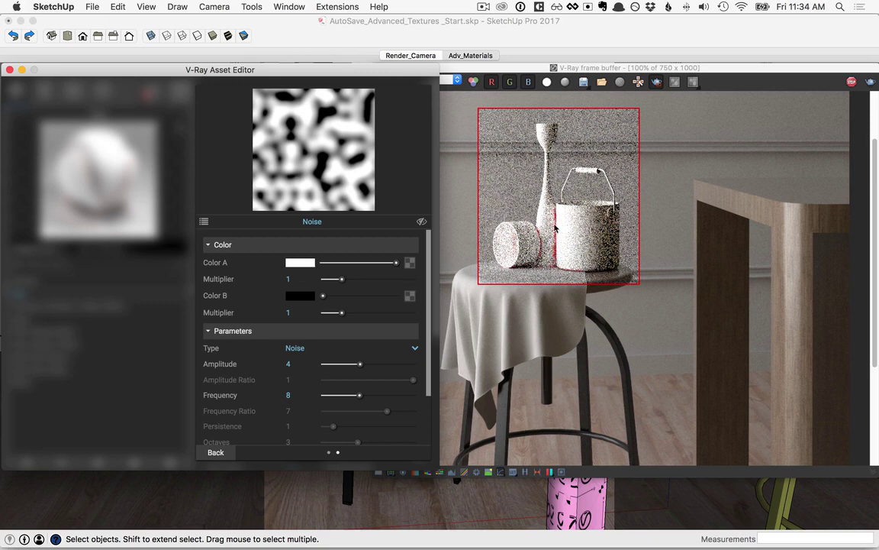
- Back in the Dirt texture, set Radius 10, Distribution 4.62 and Falloff 2.31
left_click(214, 451)
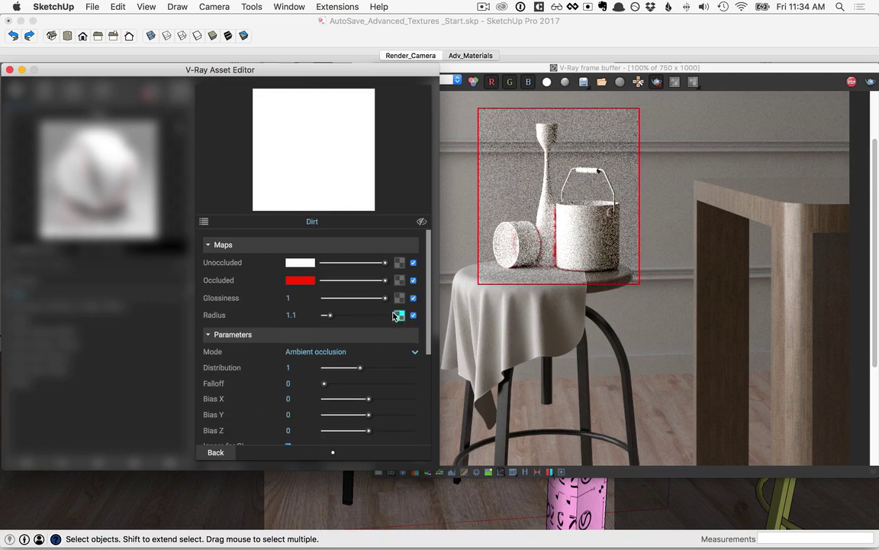
left_click(395, 316)
left_click(406, 352)
scroll(343, 321, "down", 1)
left_click_drag(329, 300, 389, 300)
scroll(322, 276, "down", 1)
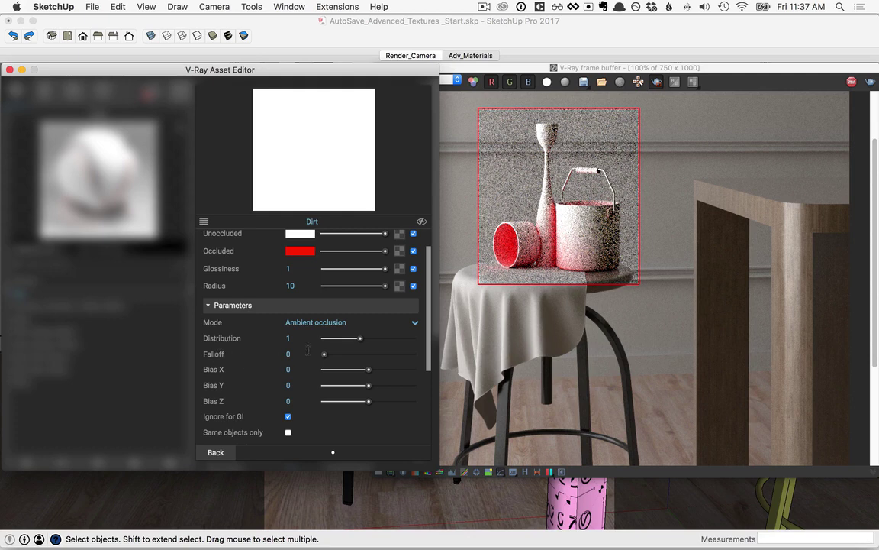
left_click_drag(362, 342, 382, 340)
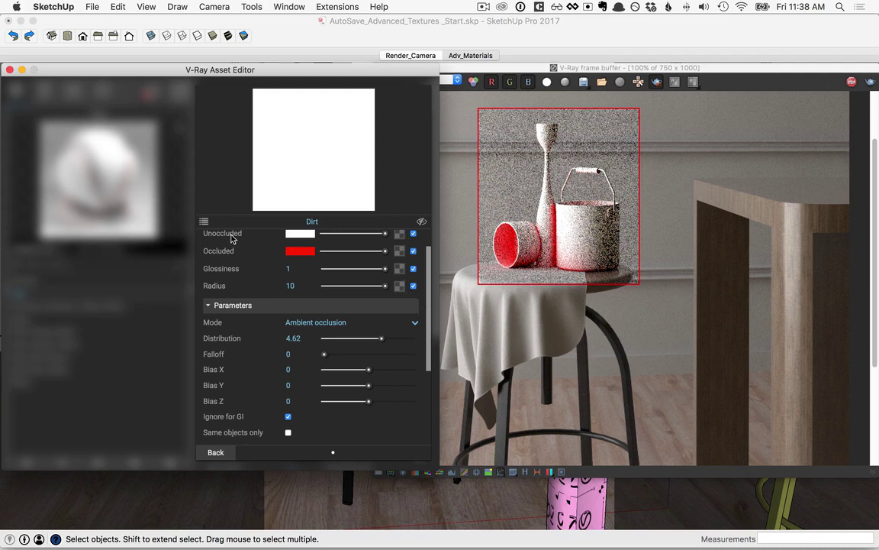
left_click_drag(325, 356, 345, 357)
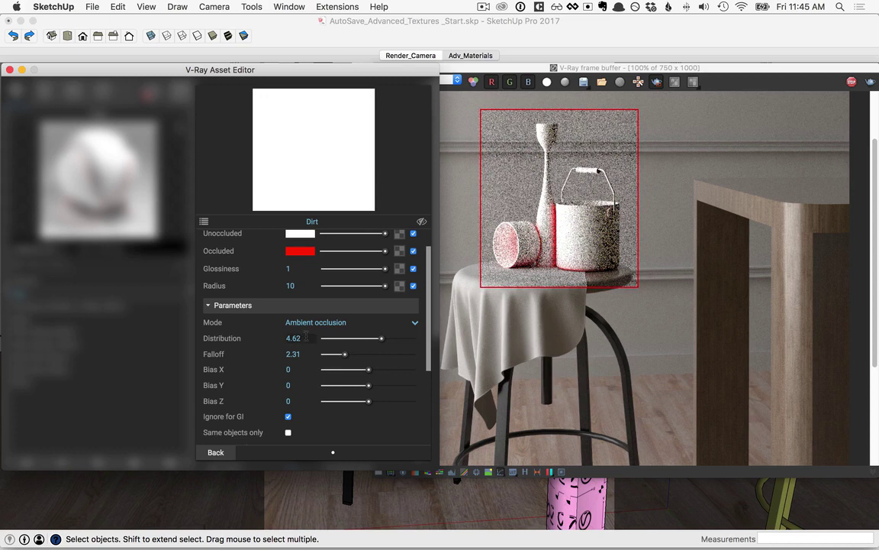
- Set the Dirt Distribution to 1 and reset Falloff to 0
double_click(306, 337)
type("1")
double_click(306, 353)
type("0")
key("Return")
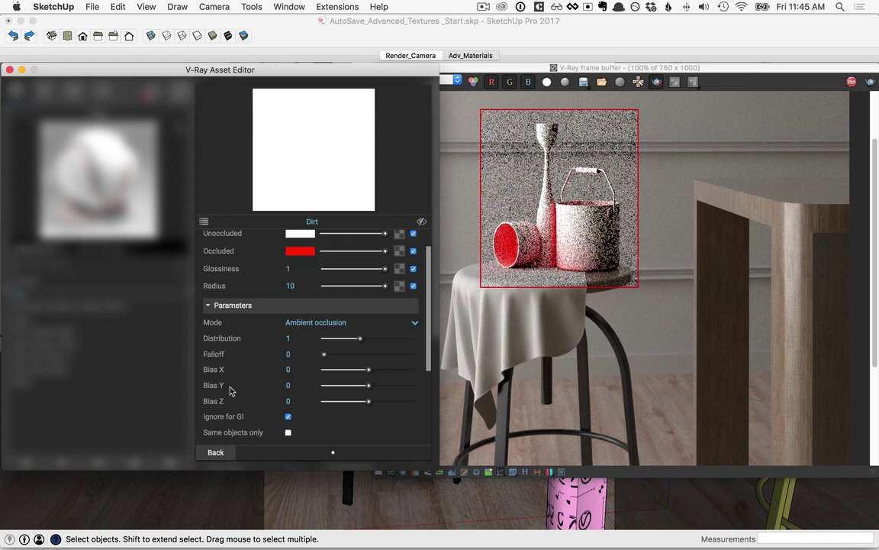
- Try Bias X of 1, return it to 0, then set Bias Y to 1
left_click(302, 370)
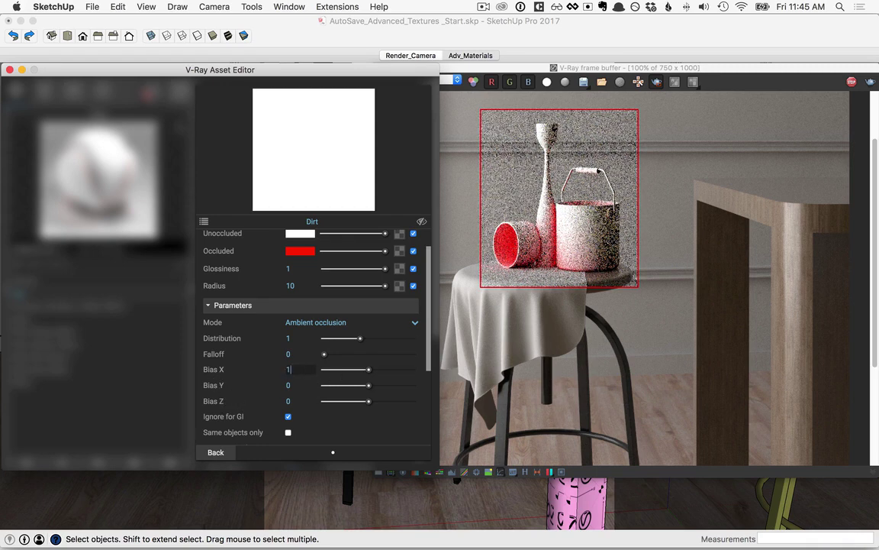
type("1")
key("Return")
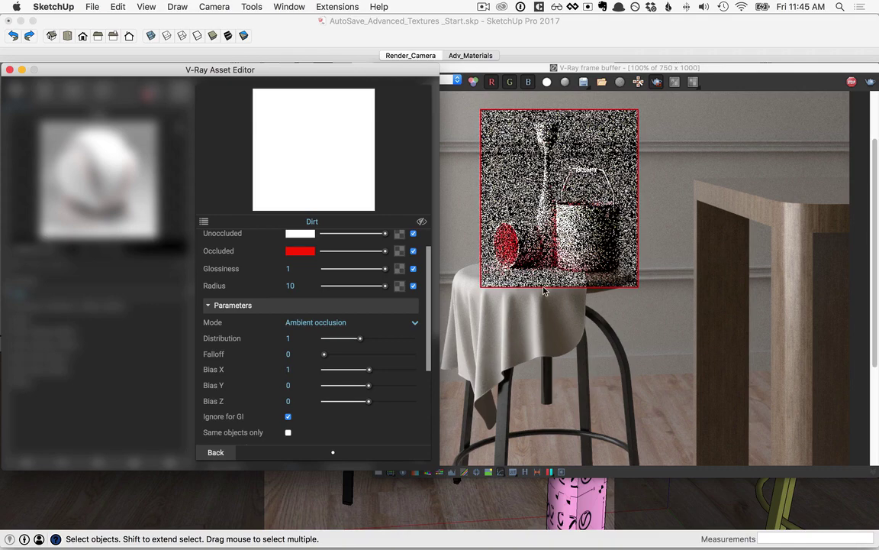
left_click(292, 369)
type("0")
key("Tab")
type("1")
key("Return")
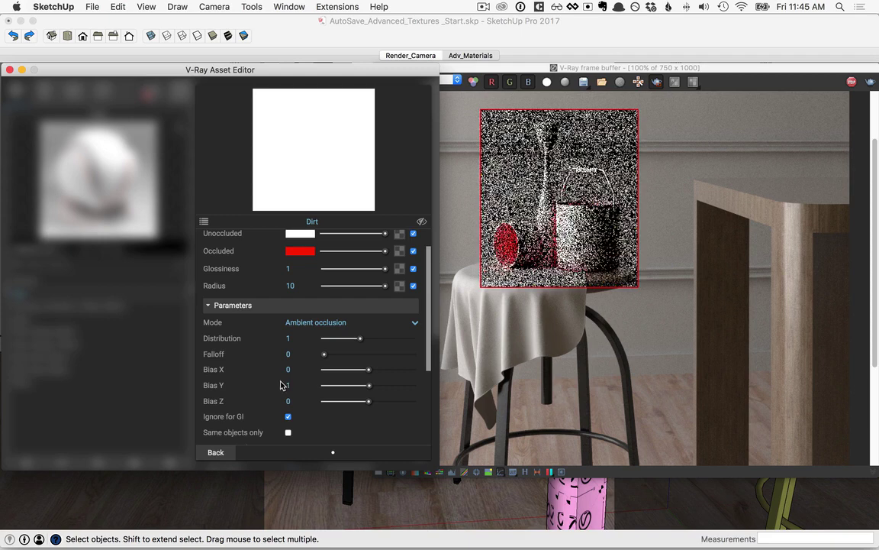
left_click_drag(297, 385, 277, 388)
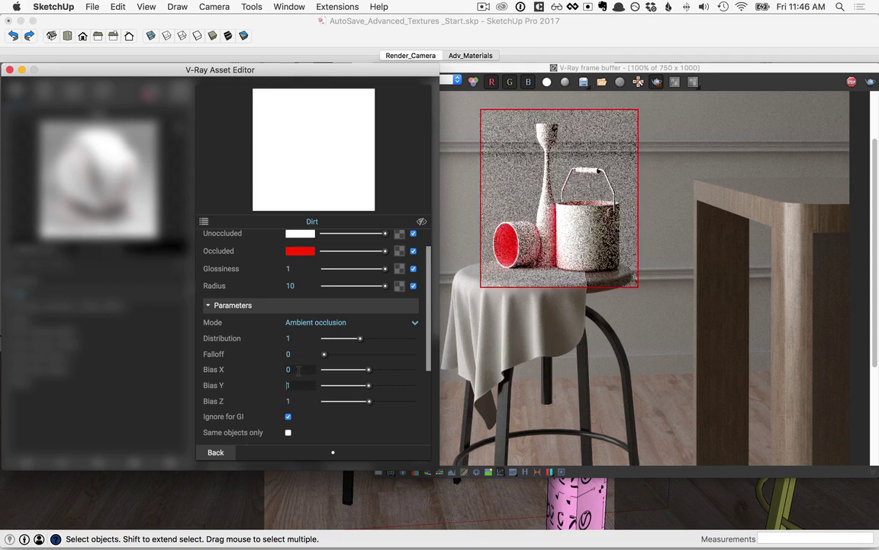
- Set Bias X, Y and Z each to -1
left_click(281, 371)
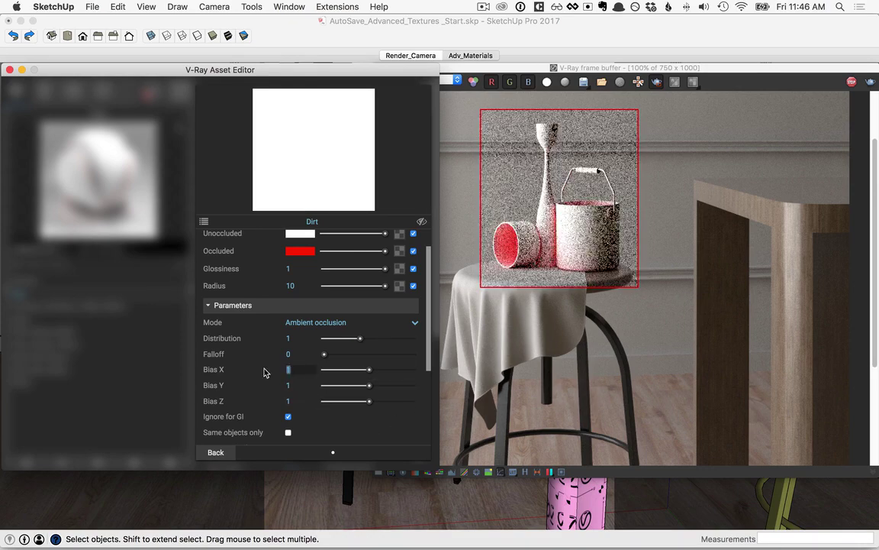
type("-1")
left_click(290, 385)
type("-1")
left_click(288, 401)
type("-1")
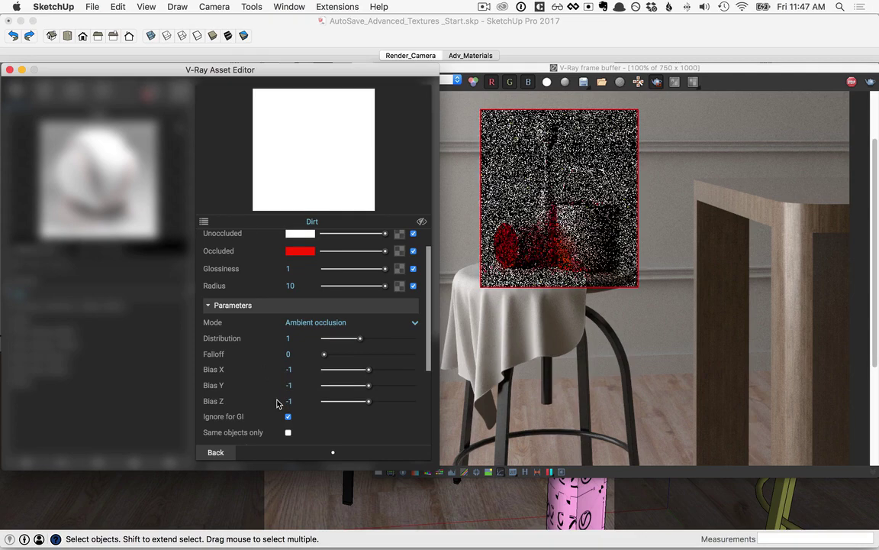
- Reset Bias X, Y and Z back to 0
left_click(290, 370)
type("0")
left_click(289, 385)
type("0")
left_click(290, 401)
- Finish Bias Z at 0, then enable 'Same objects only' and 'Ignore self-occlusion' on the Dirt
type("0")
scroll(291, 397, "down", 5)
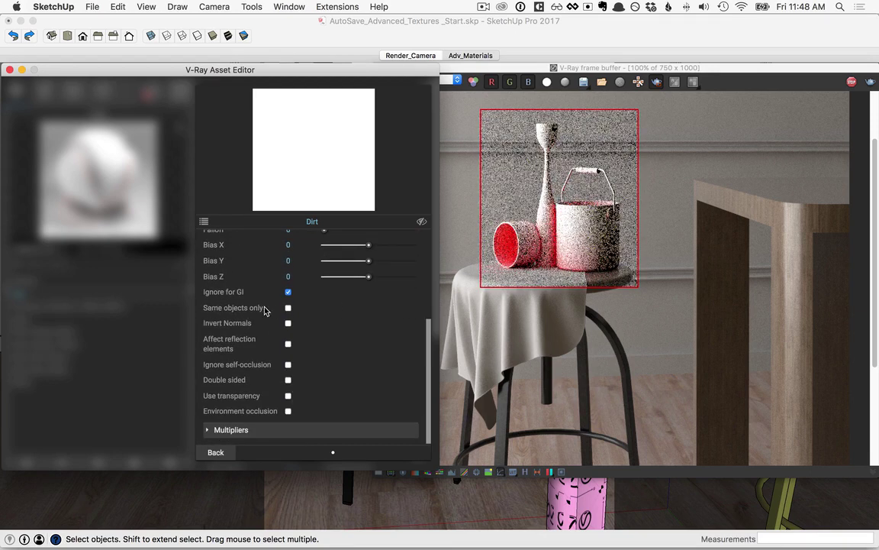
left_click(289, 308)
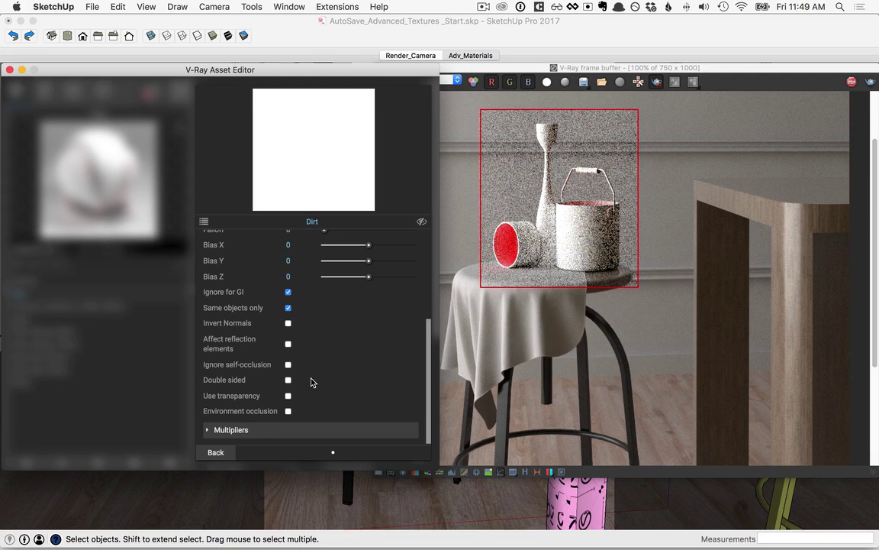
scroll(312, 382, "down", 1)
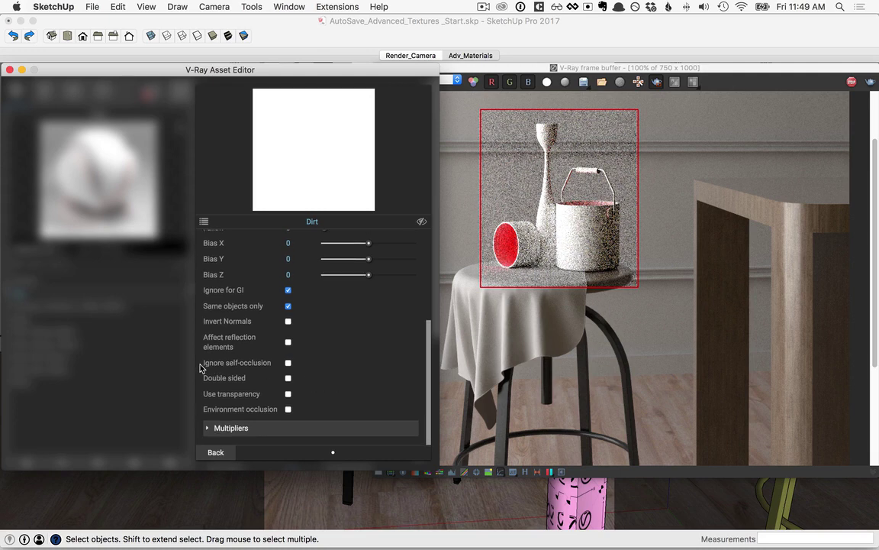
left_click(288, 364)
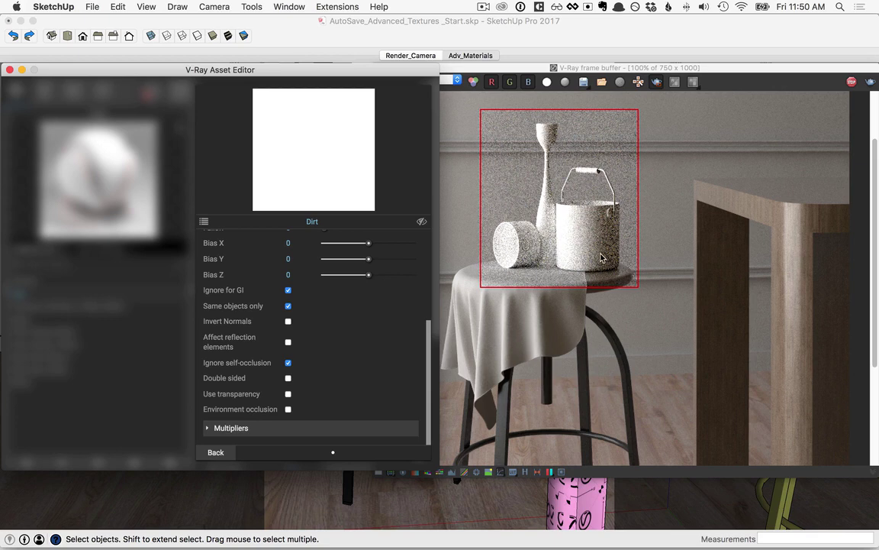
- Uncheck 'Ignore self-occlusion' and 'Same objects only' in the Dirt parameters
left_click(288, 363)
left_click(288, 306)
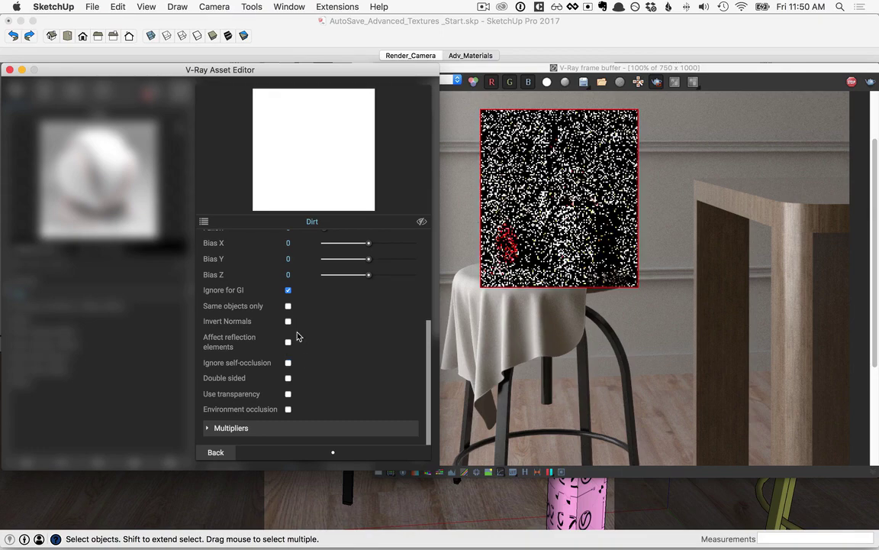
scroll(319, 403, "up", 5)
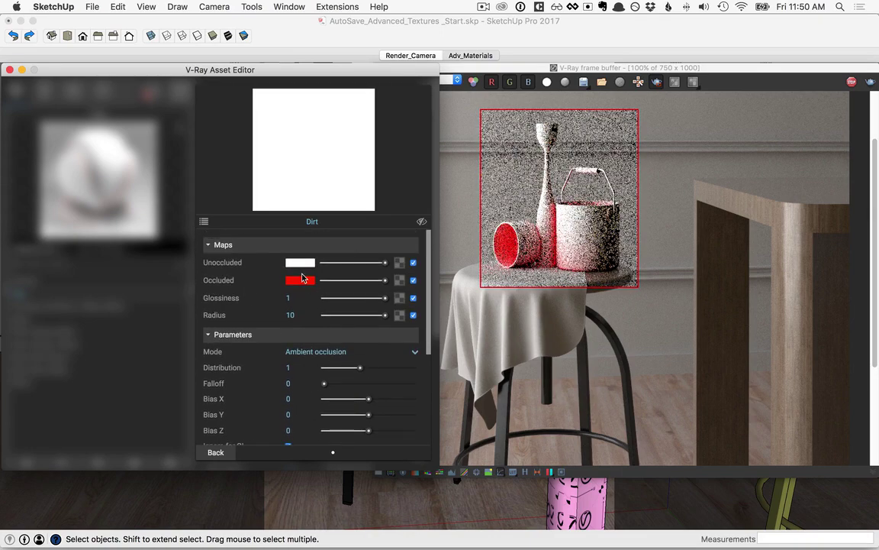
- Change the Dirt occluded colour from red to a dark brownish grey
left_click(301, 280)
mouse_move(355, 410)
left_mouse_down()
mouse_move(370, 410)
mouse_move(342, 410)
left_mouse_up()
left_click(357, 325)
left_click(284, 218)
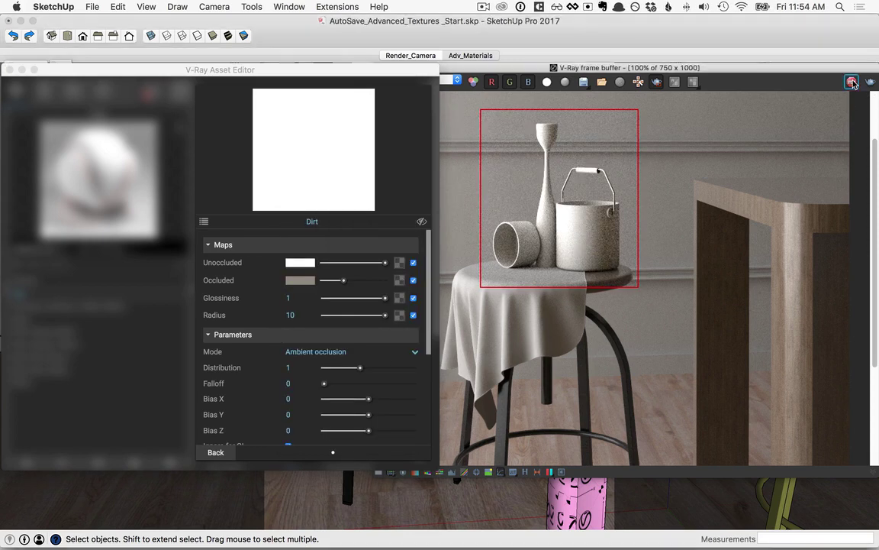
- Leave the Clay material, turn off Interactive rendering in V-Ray settings and expand Render Elements
left_click(213, 453)
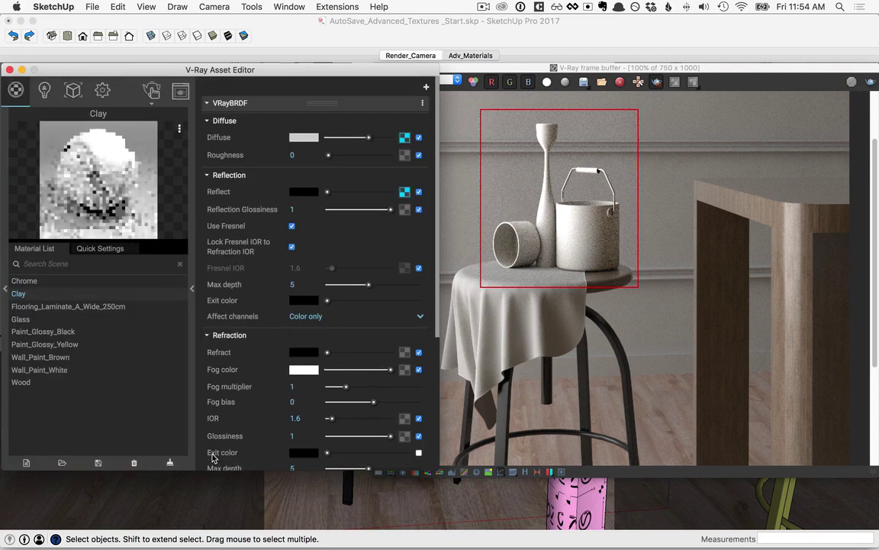
left_click(102, 90)
left_click(175, 136)
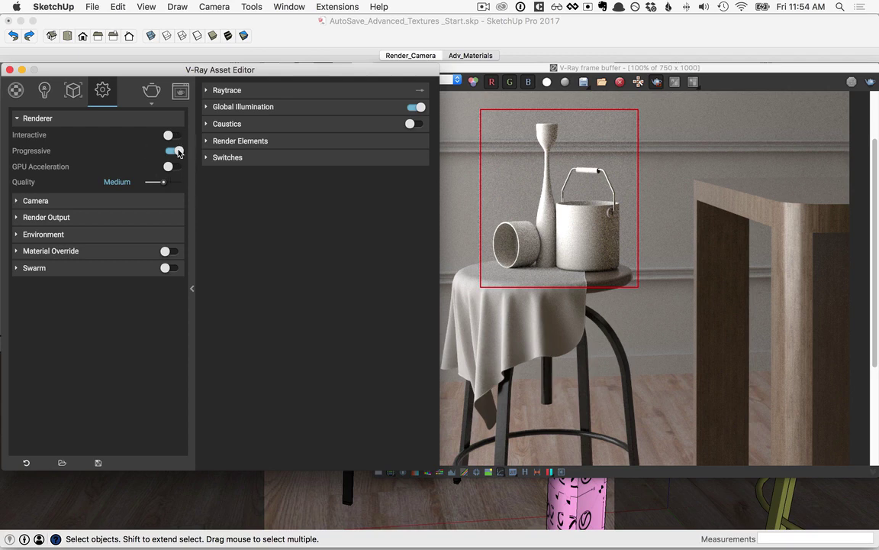
left_click(228, 143)
- Add an ExtraTex render element and give it a Dirt texture
left_click(231, 161)
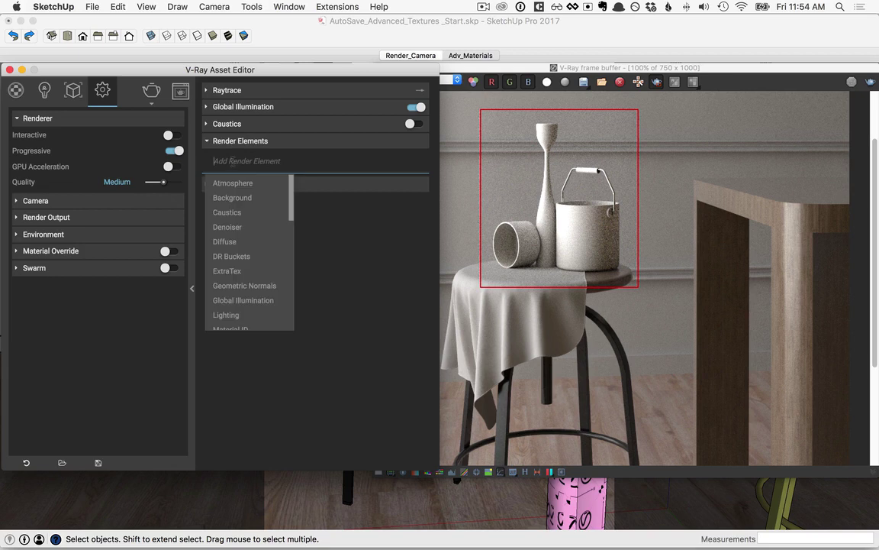
left_click(235, 271)
left_click(229, 183)
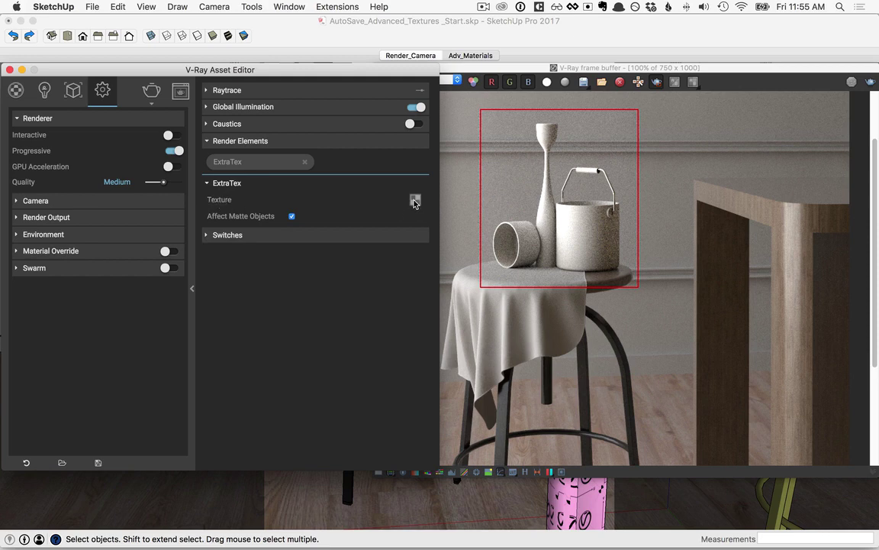
left_click(414, 200)
left_click(122, 306)
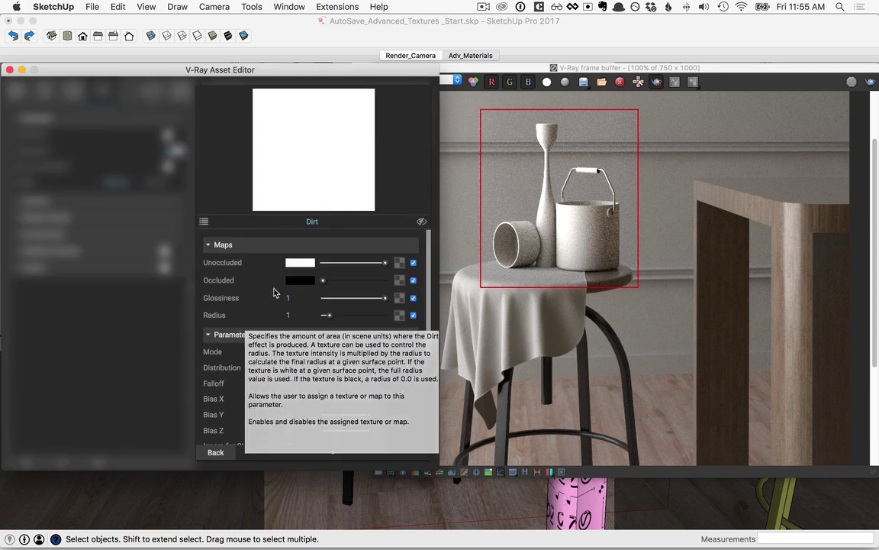
- Set the ExtraTex Dirt to brownish-grey occlusion, Radius 50 and Distribution 20
left_click(298, 280)
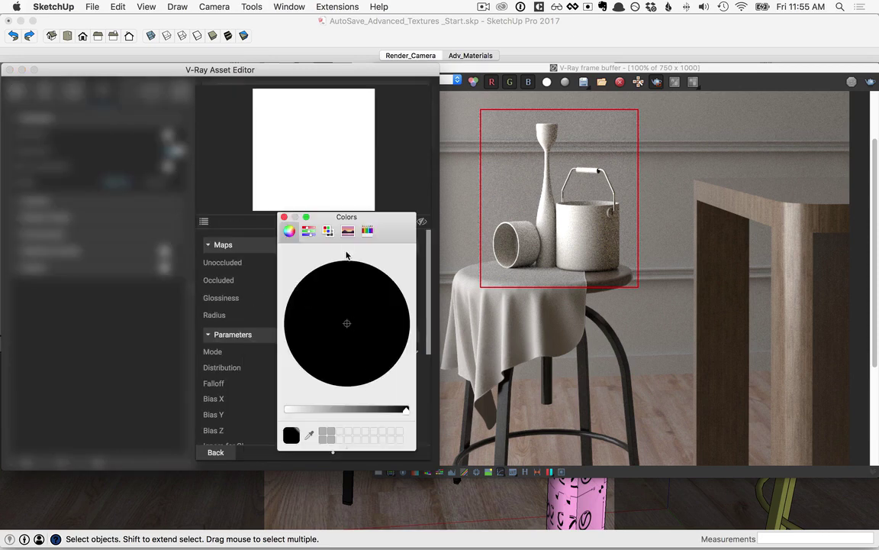
left_click_drag(405, 410, 354, 409)
left_click(363, 320)
left_click(284, 217)
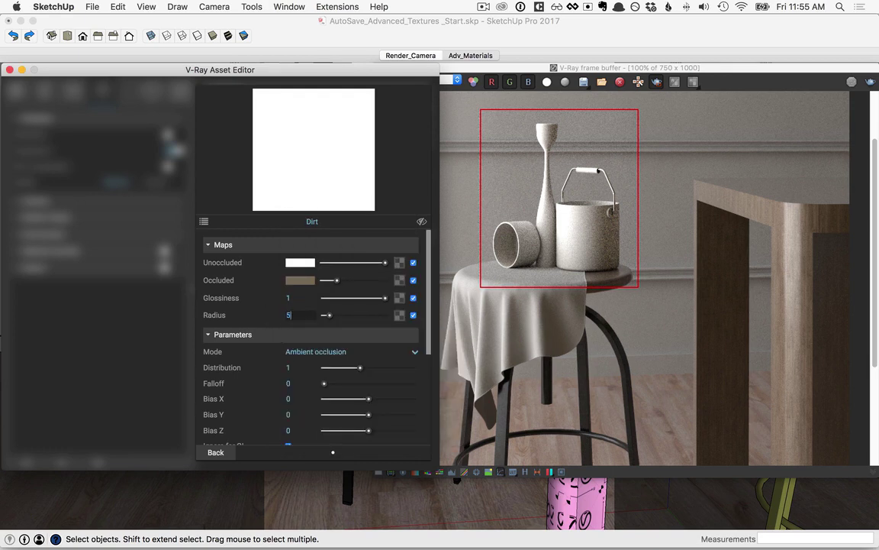
type("50")
left_click(301, 369)
type("20")
key("Return")
- Re-render, check the white occlusion pass in ExtraTexChannel, then return to RGB color and the material list
left_click(216, 452)
left_click(149, 91)
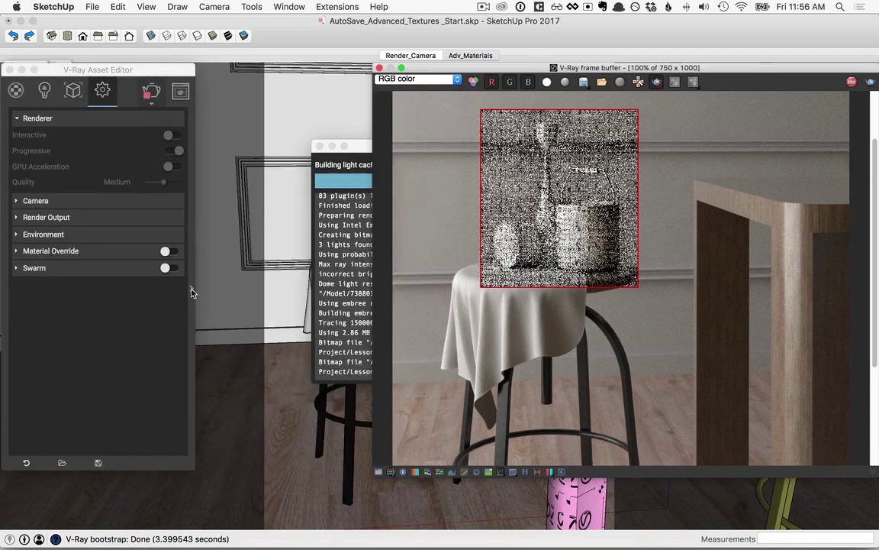
left_click(416, 80)
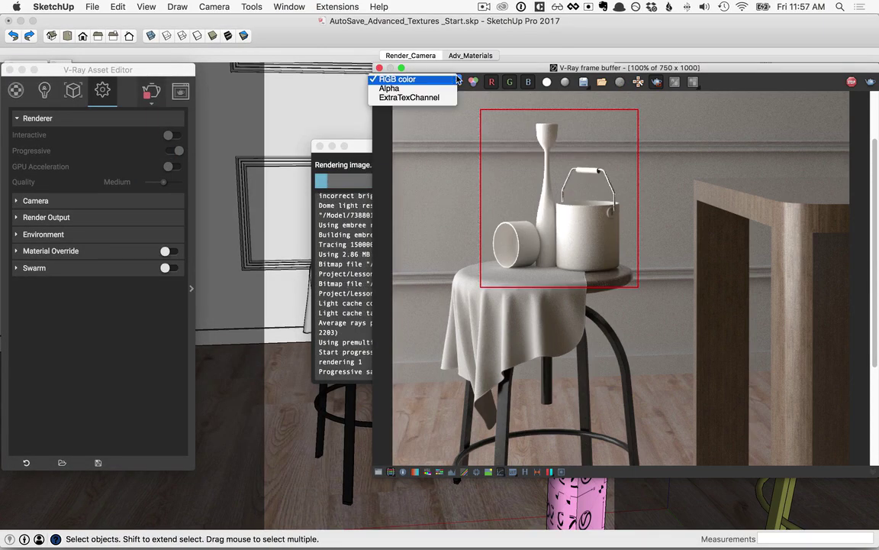
left_click(415, 99)
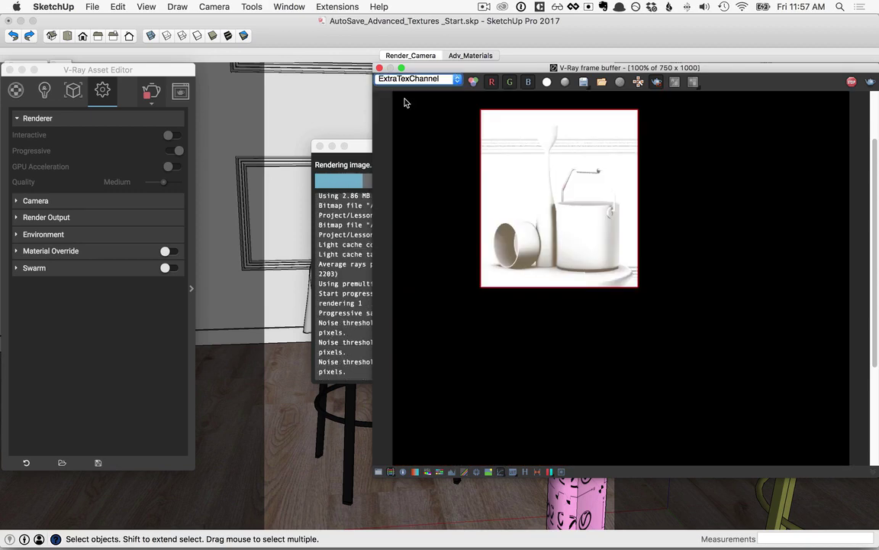
left_click(408, 79)
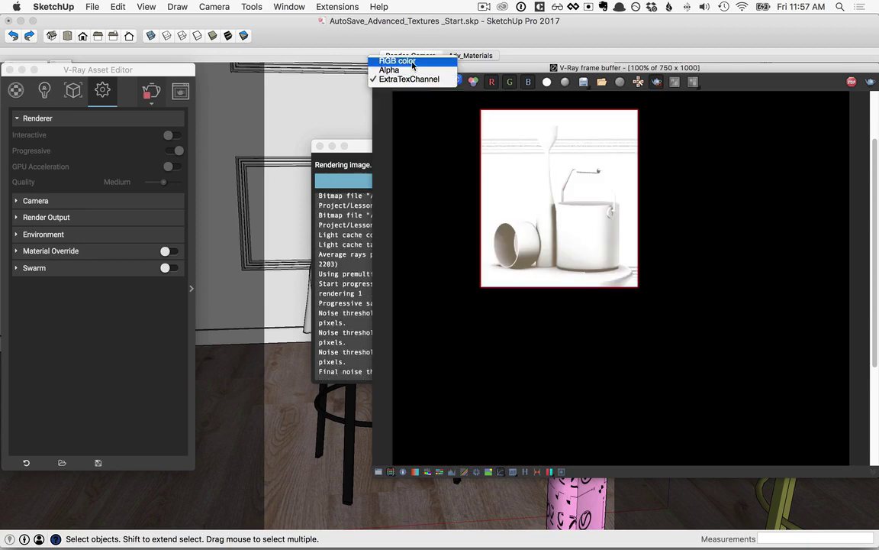
left_click(403, 61)
left_click(17, 91)
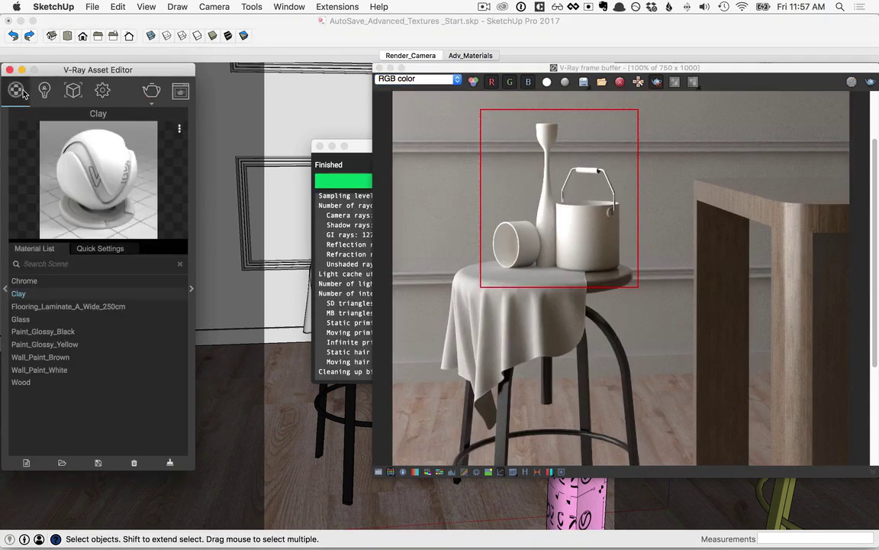
- Assign a Curvature texture (Sample spread 1, Scale 1) to the Clay material's diffuse slot
left_click(192, 291)
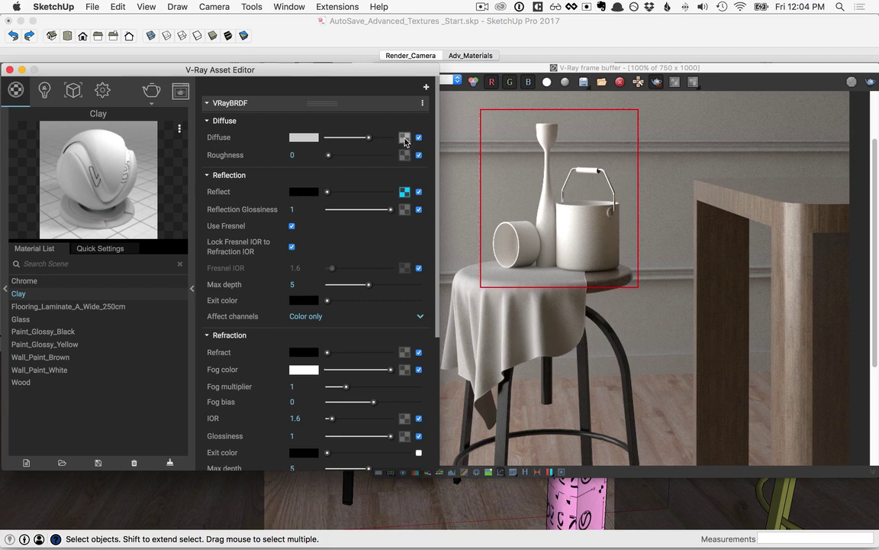
left_click(405, 138)
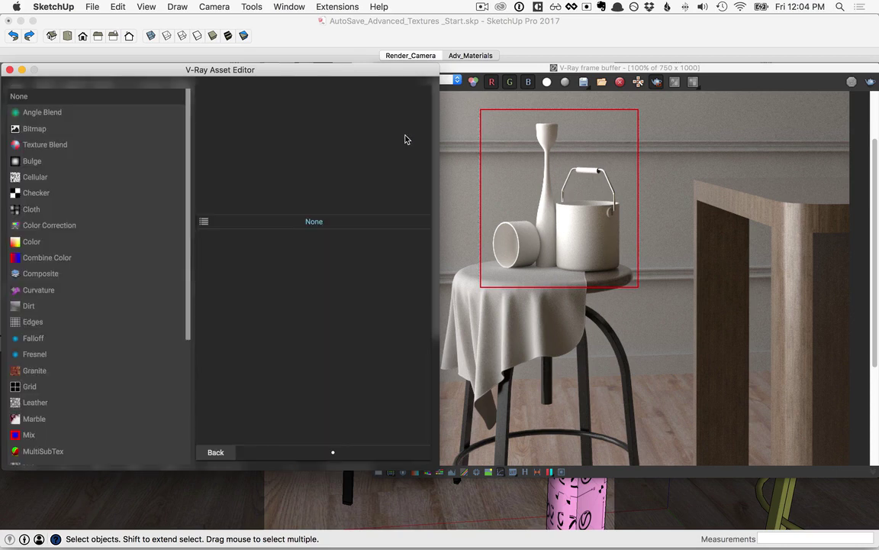
left_click(38, 291)
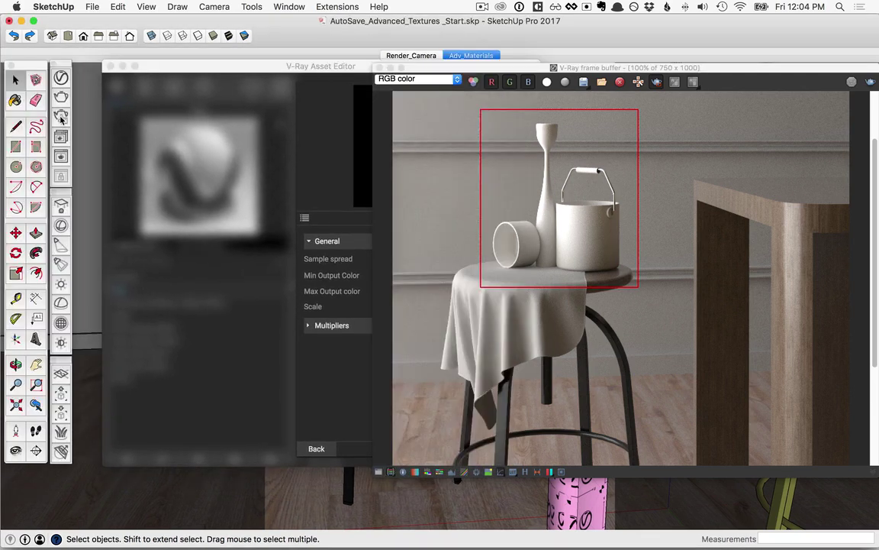
left_click(138, 67)
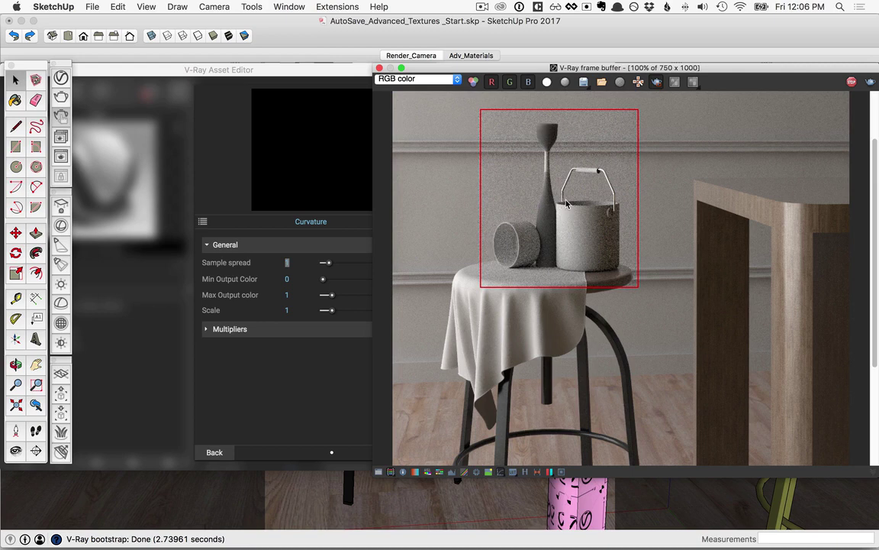
left_click(303, 327)
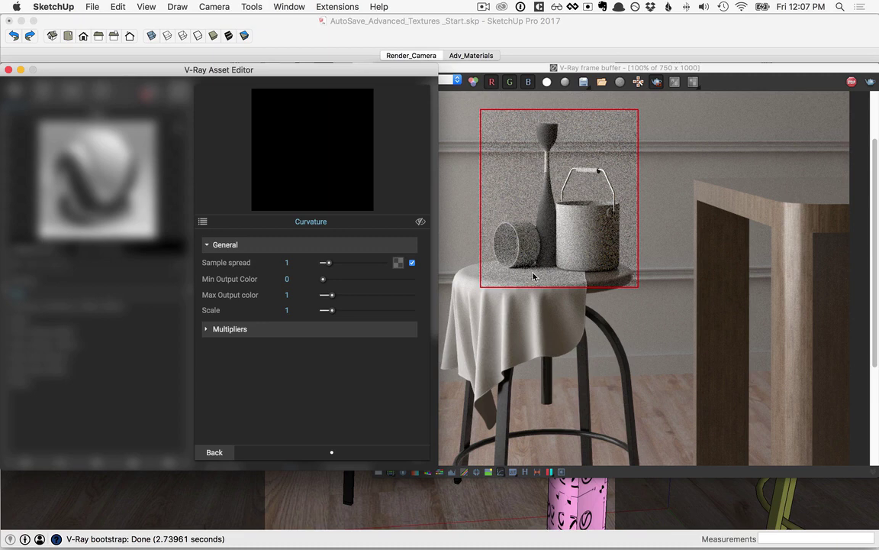
- Set Curvature Sample spread to 5, Max Output color to 5 and Scale to 0.01
double_click(300, 262)
type("5")
double_click(289, 295)
type("5")
double_click(289, 310)
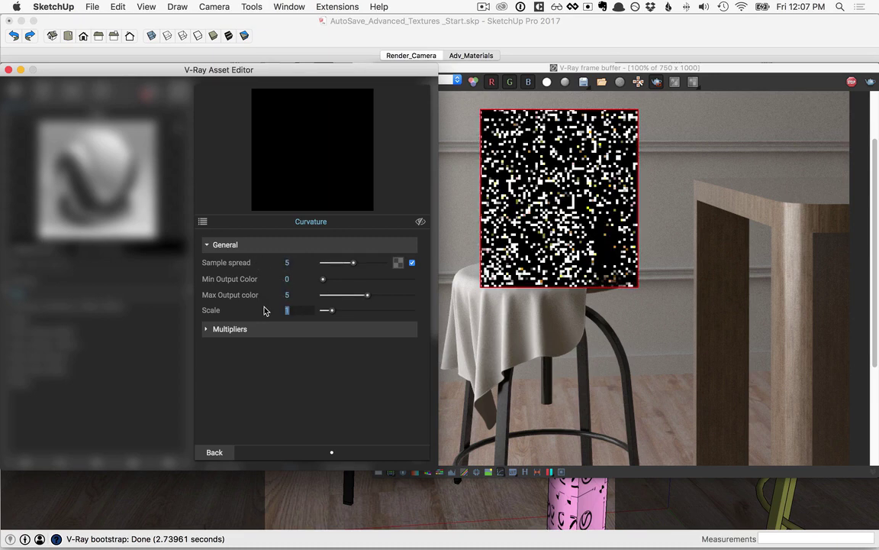
type("0.01")
key("Return")
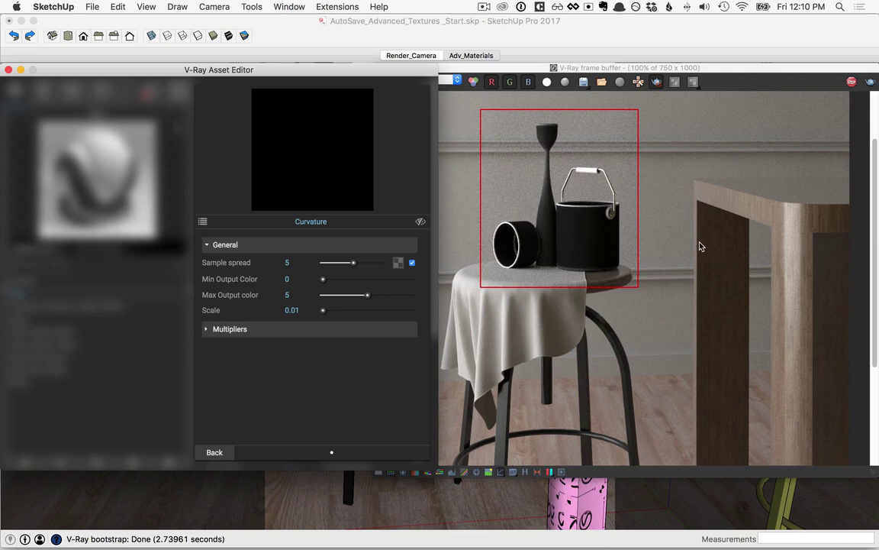
- Switch to the Wood material, expand Maps > Bump and bring up the bump texture choices
left_click(214, 453)
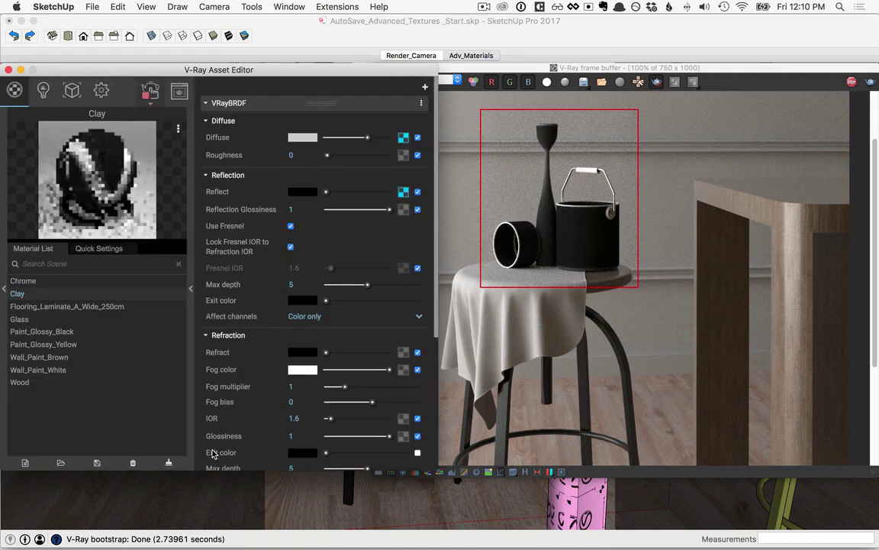
left_click(31, 382)
scroll(368, 375, "down", 5)
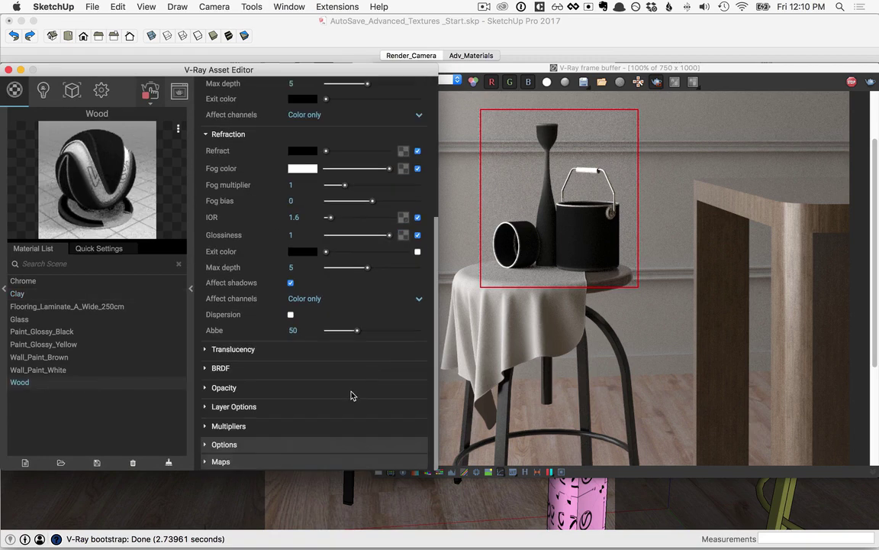
left_click(220, 461)
scroll(292, 422, "down", 3)
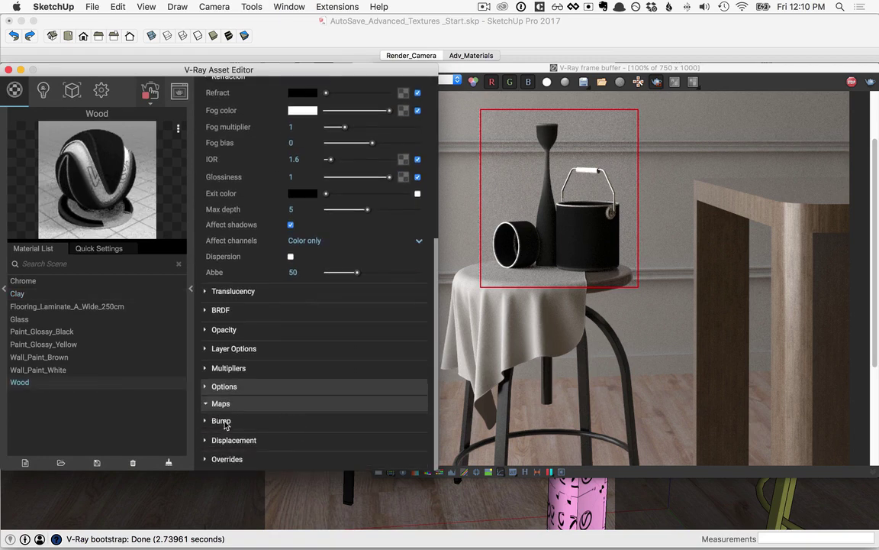
left_click(221, 420)
scroll(320, 405, "down", 2)
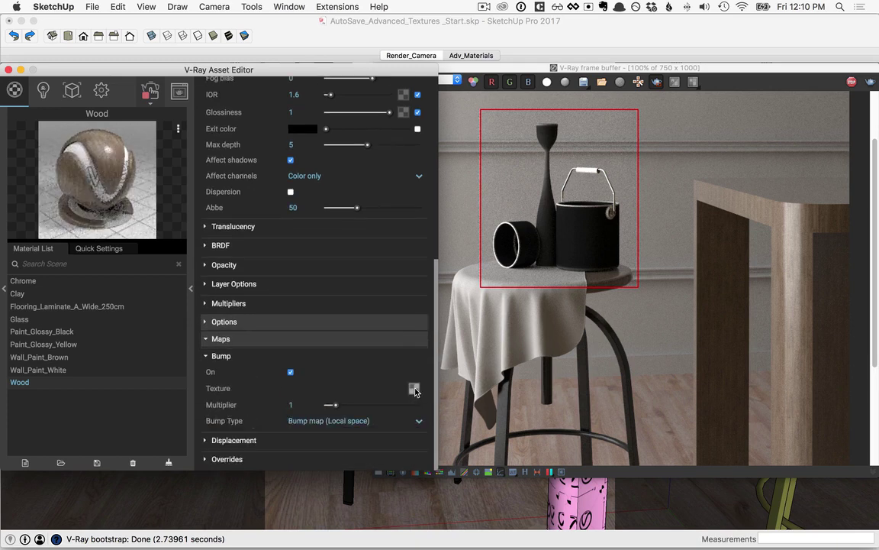
left_click(415, 390)
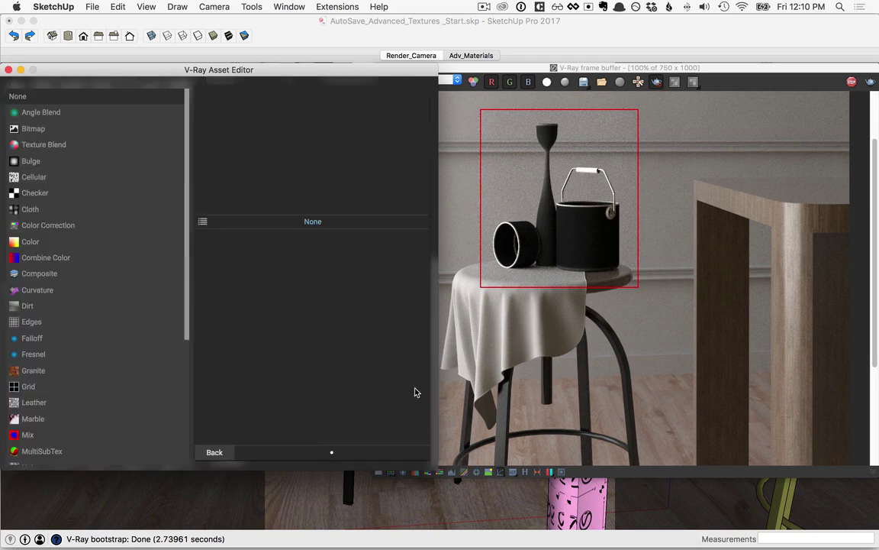
- Use Edges as the Wood bump and draw a render region around the table corner
left_click(32, 322)
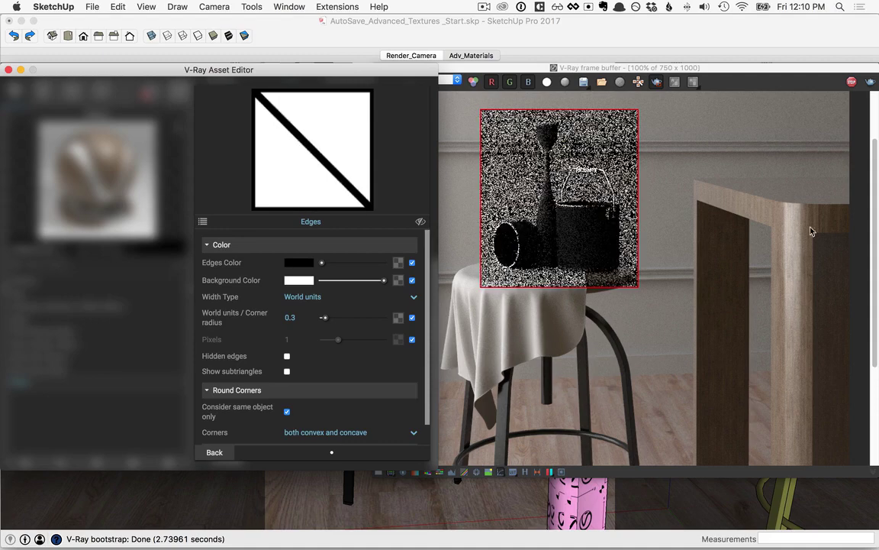
left_click(750, 219)
left_click(780, 256)
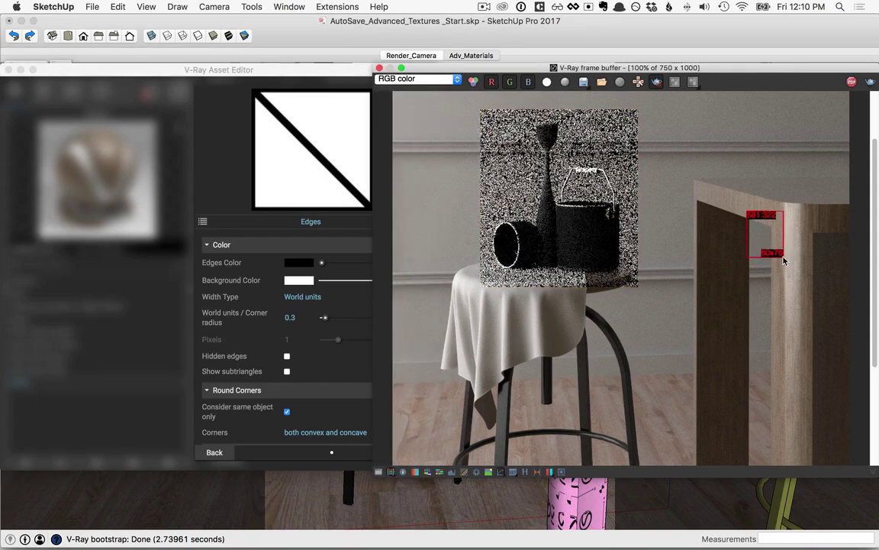
left_click_drag(747, 217, 783, 263)
scroll(782, 257, "up", 2)
- Raise the Edges corner radius from 0.3 to 1 world unit
left_click(222, 333)
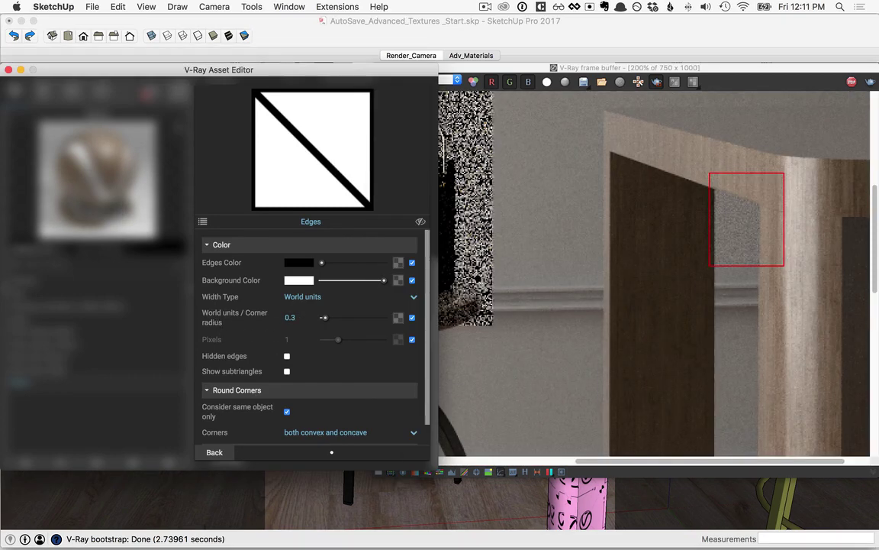
left_click_drag(299, 317, 265, 320)
type("1")
key("Return")
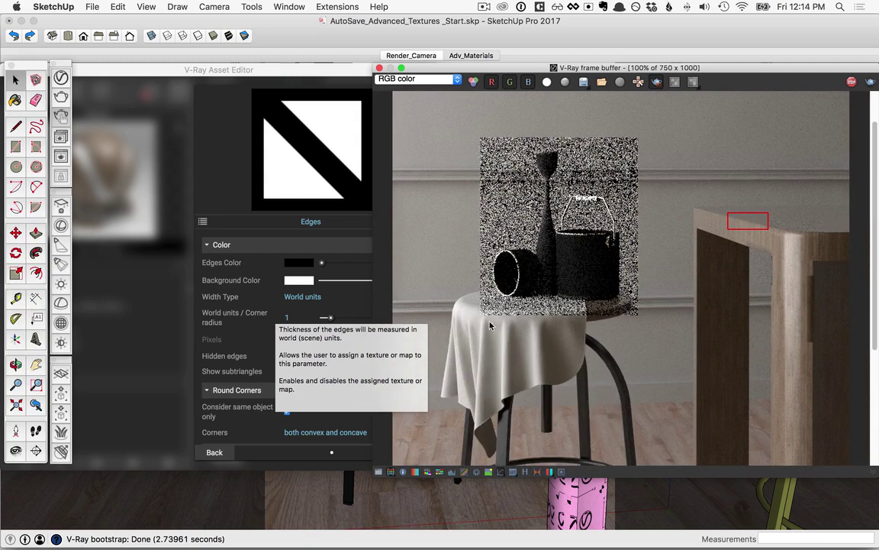
scroll(695, 353, "down", 1)
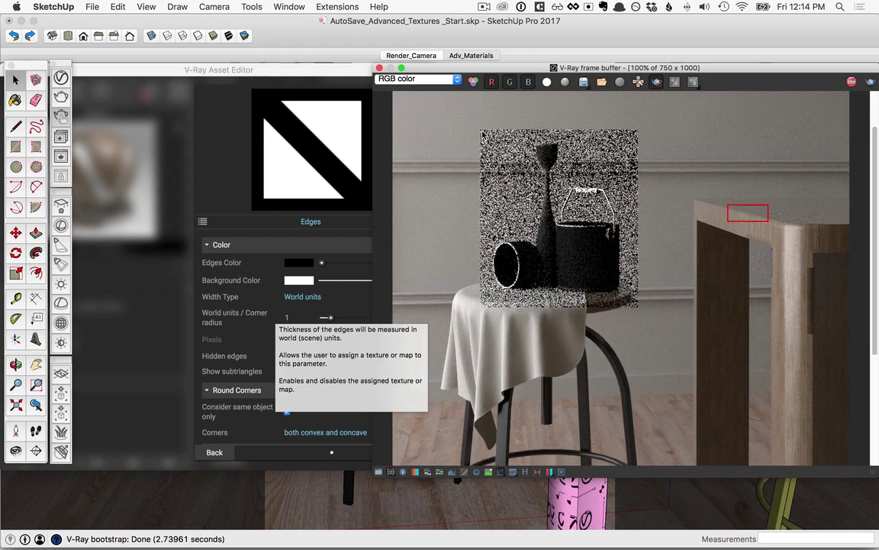
- Switch to the Clay material and clear the Curvature texture from its diffuse slot
left_click(213, 453)
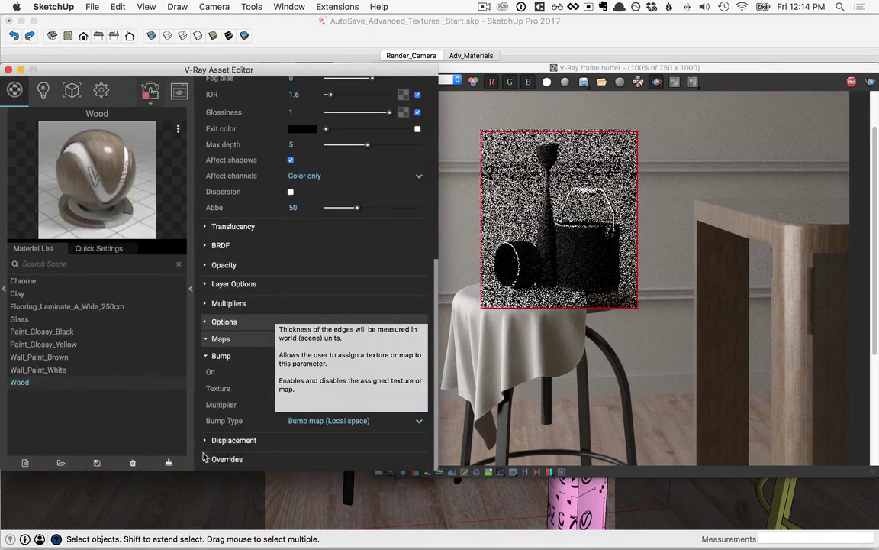
scroll(251, 265, "up", 4)
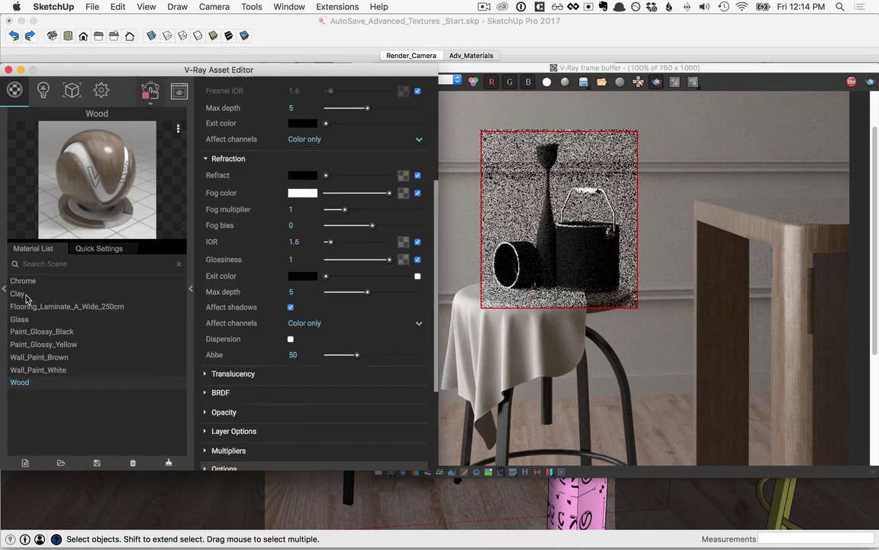
left_click(17, 294)
right_click(404, 138)
left_click(415, 175)
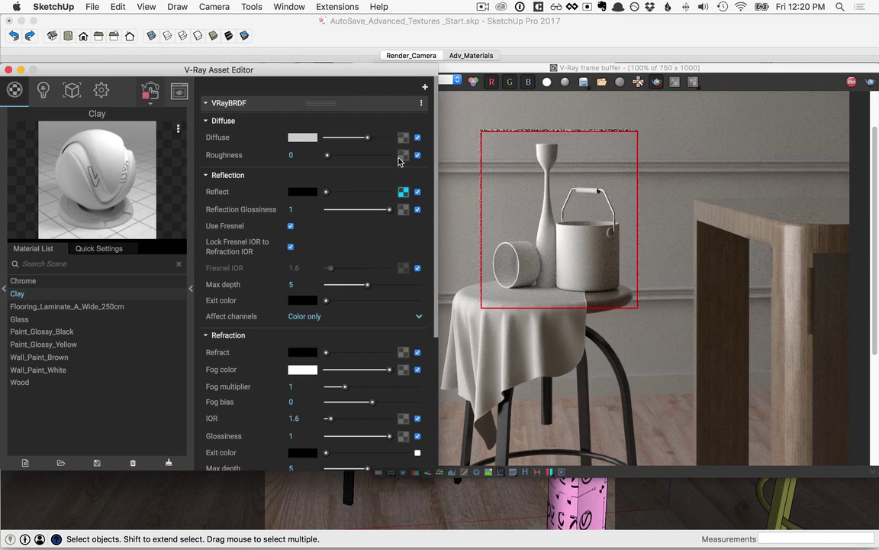
- Assign a TriPlanar texture (Scale 0.1, Blend 0.1) to Clay's diffuse
left_click(403, 140)
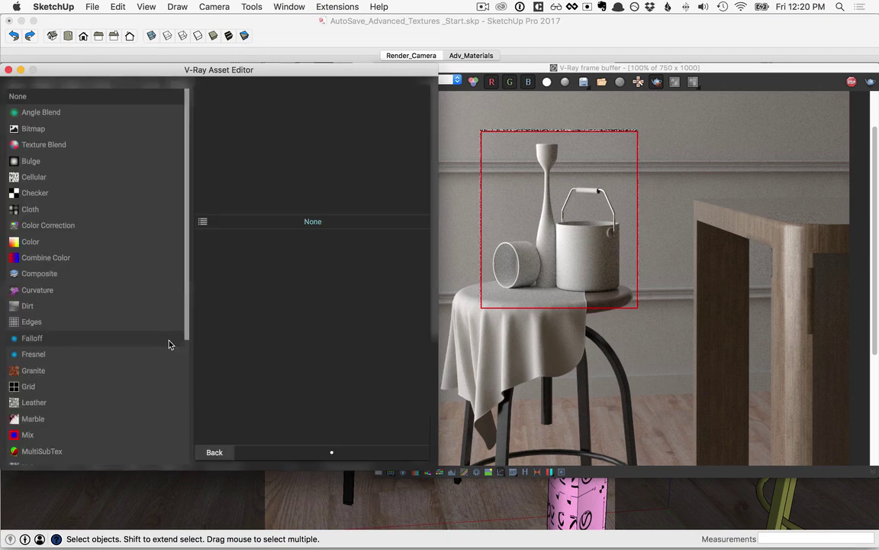
scroll(169, 341, "down", 5)
left_click(42, 410)
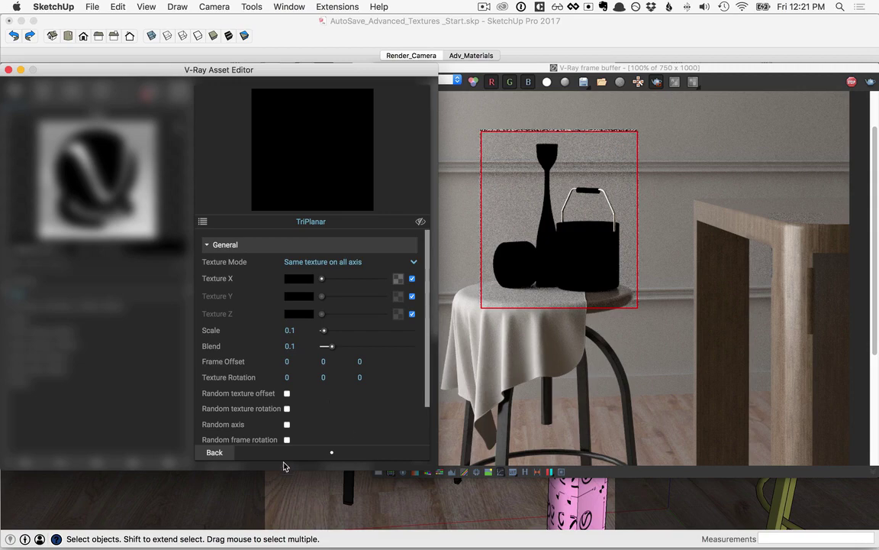
left_click(214, 454)
- Clear TriPlanar from Clay's diffuse and load Wood_02_Diff.jpg as a Bitmap texture instead
right_click(403, 137)
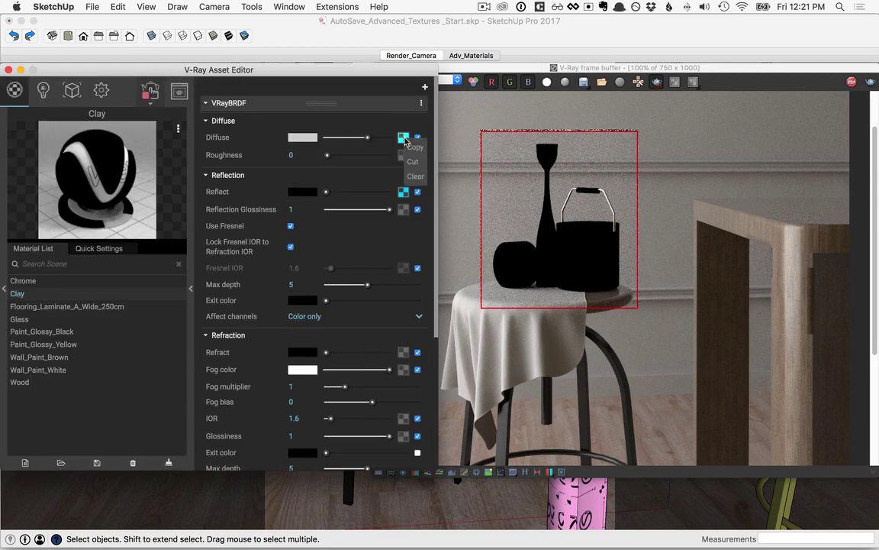
left_click(413, 178)
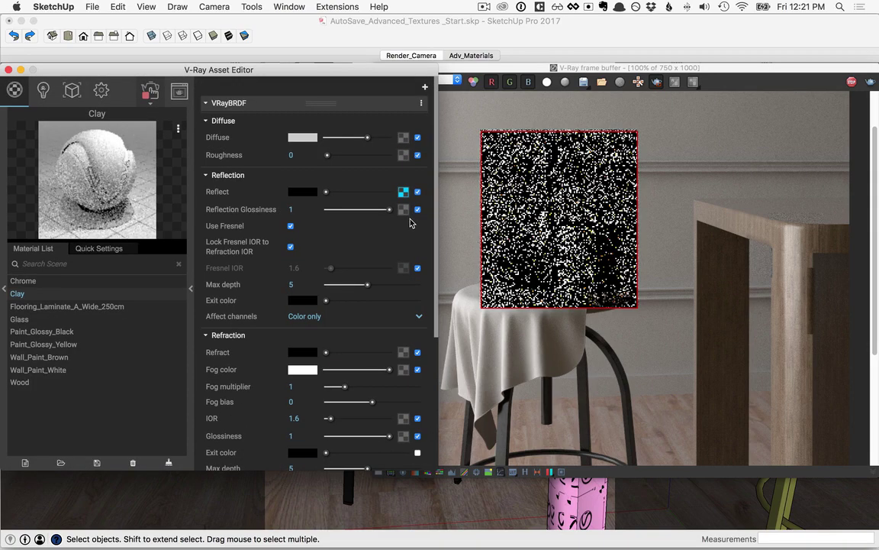
left_click(404, 138)
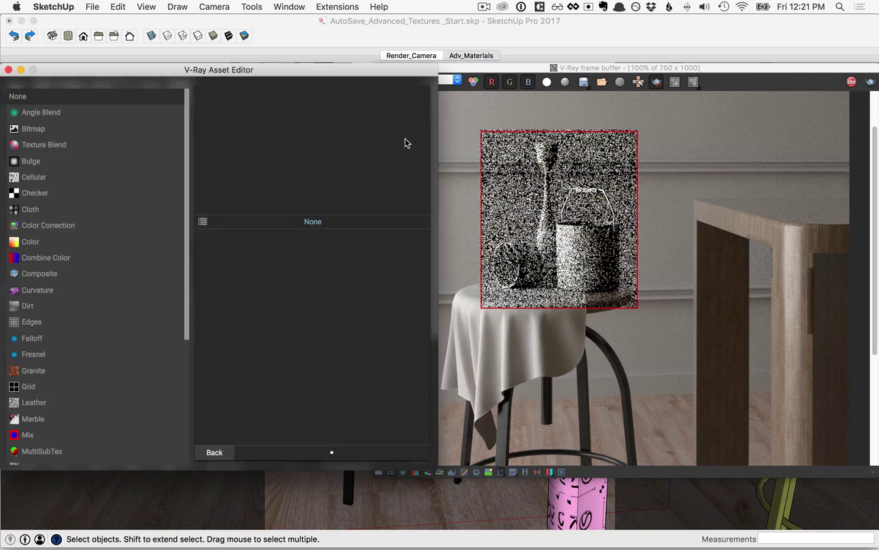
left_click(32, 129)
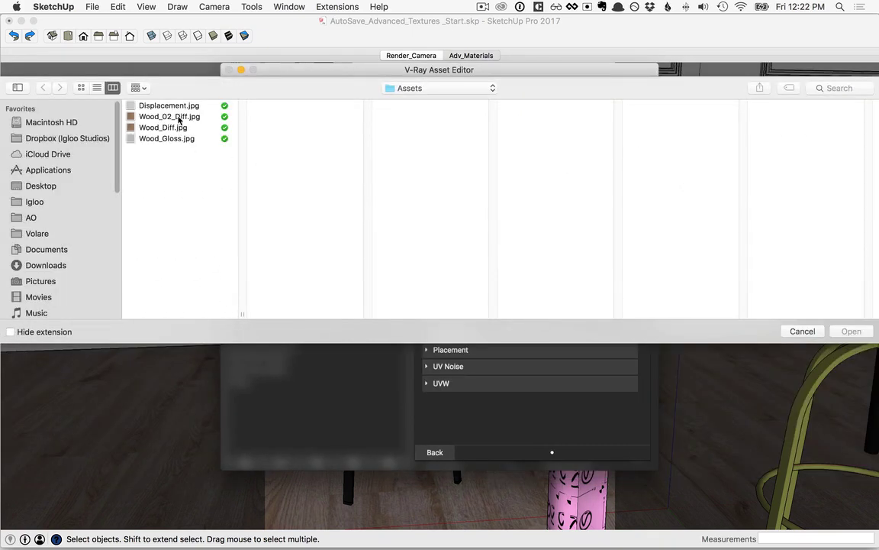
left_click(179, 117)
left_click(847, 331)
- Review the wood-grained cup, vase and bucket in the Adv_Materials scene, then return to Render_Camera
left_click(434, 454)
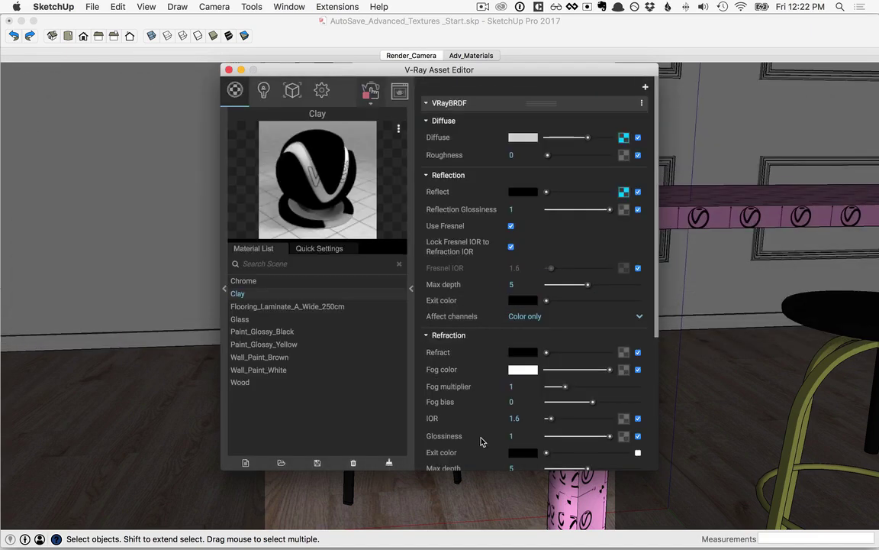
left_click(411, 289)
left_click_drag(405, 70, 275, 74)
key("Page_Down")
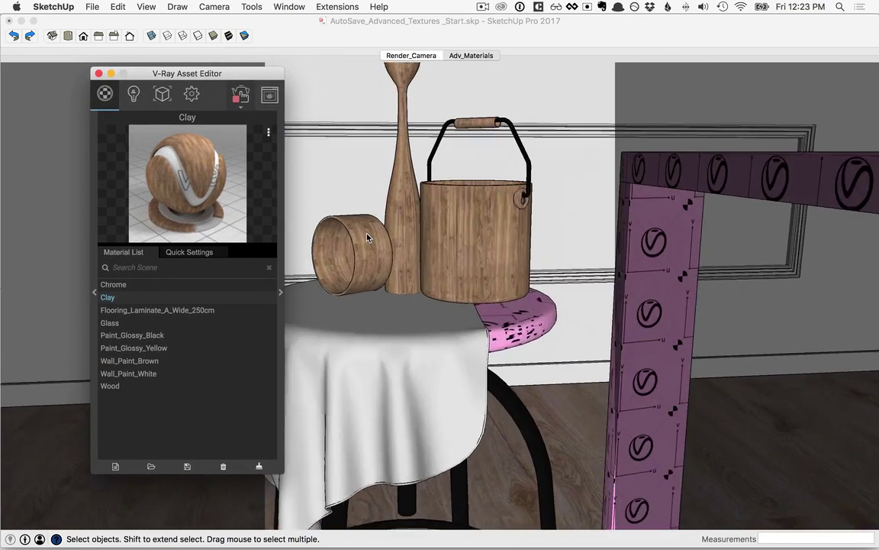
key("o")
key("space")
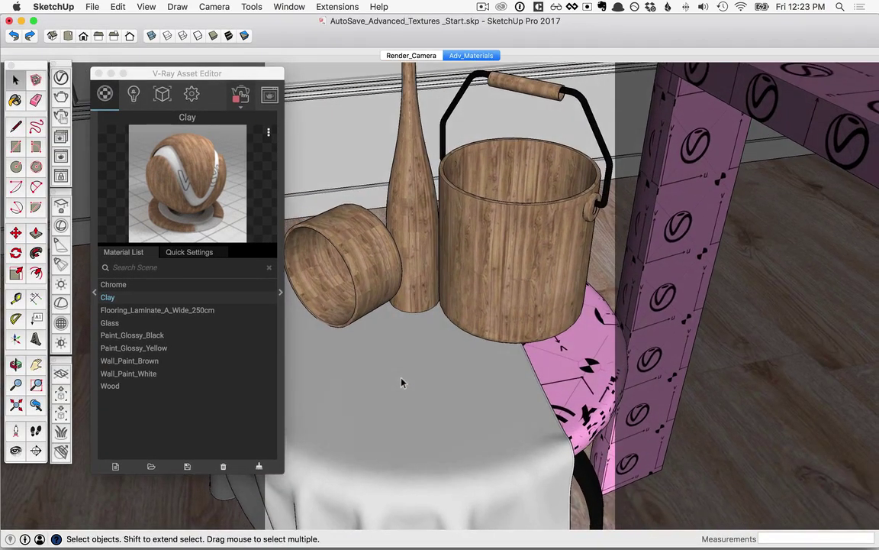
scroll(402, 381, "down", 5)
key("Page_Up")
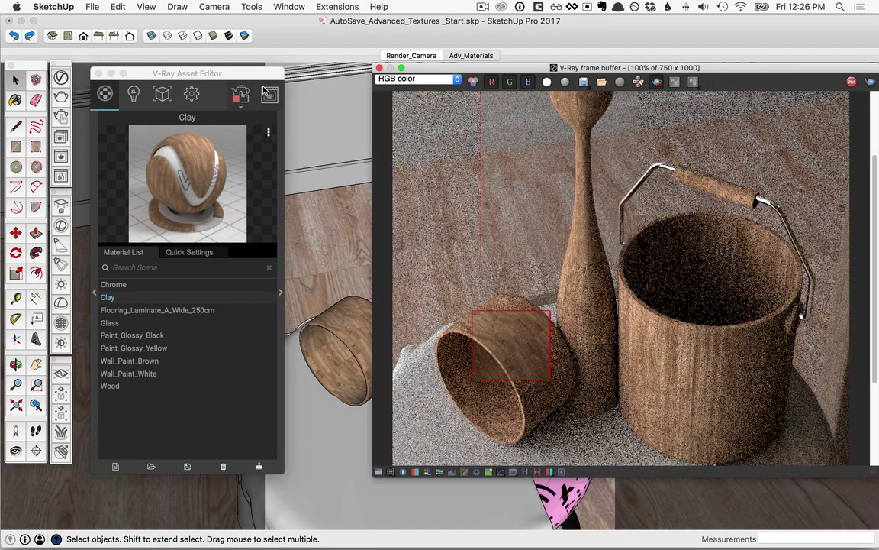
- Expand the Clay material's settings and clear the Wood_02_Diff.jpg bitmap from its diffuse
left_click(125, 227)
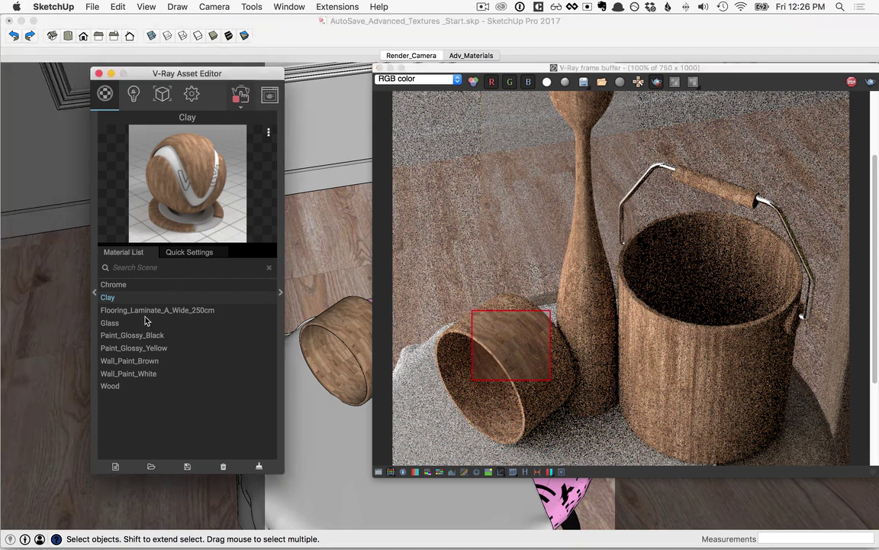
left_click(281, 294)
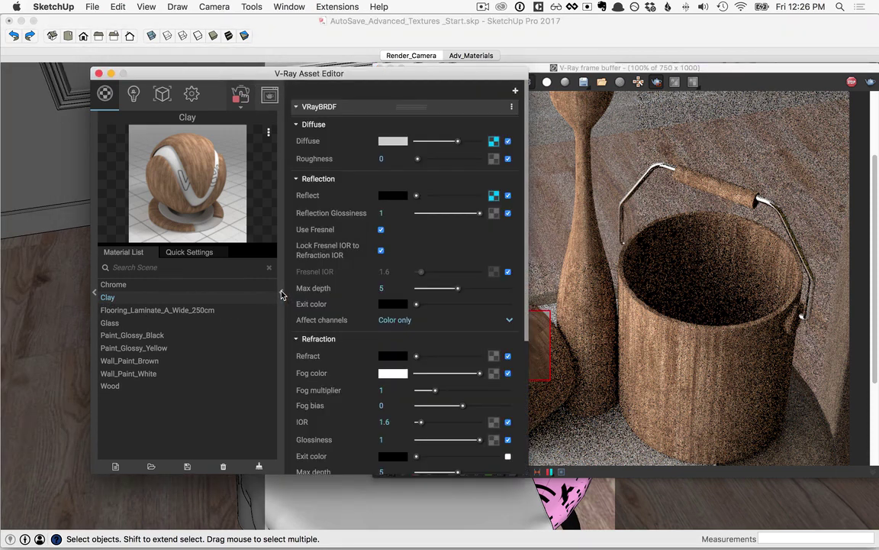
right_click(494, 141)
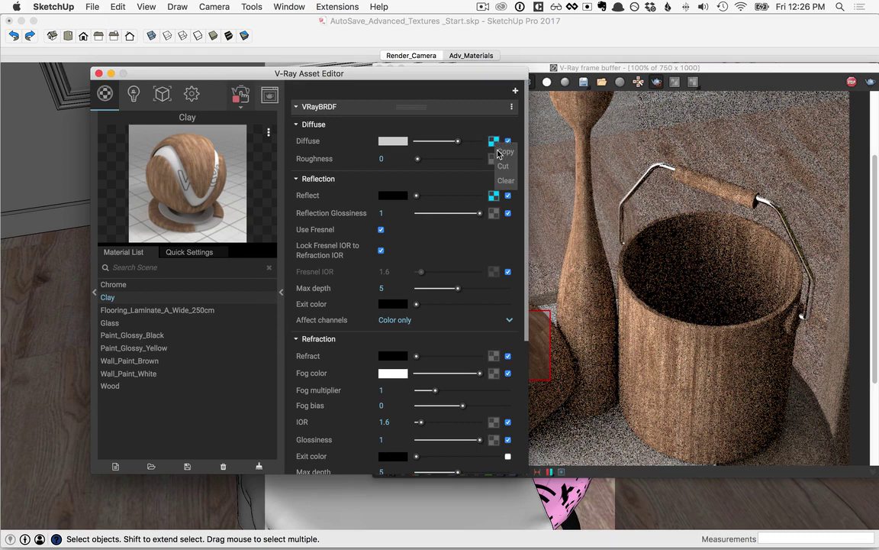
left_click(502, 181)
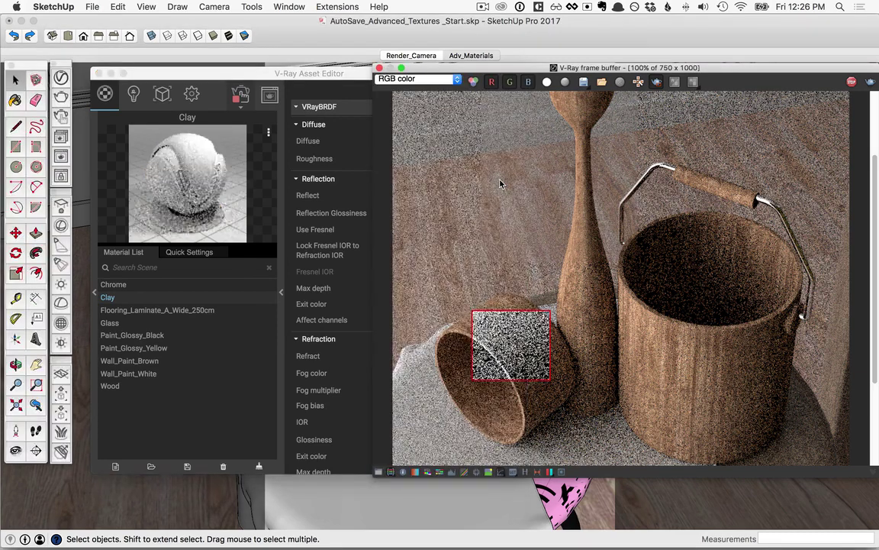
- Assign a TriPlanar texture to Clay's diffuse and enlarge the render region over the cup
left_click(494, 142)
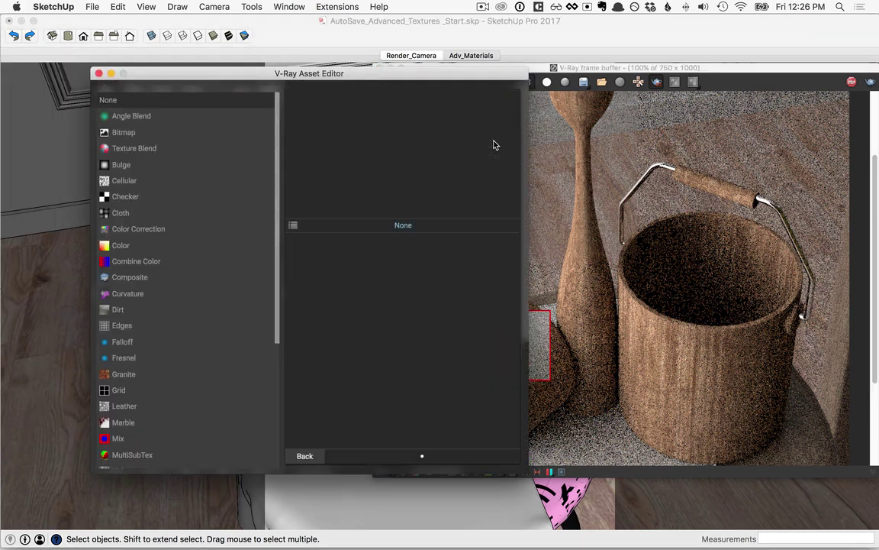
scroll(217, 443, "down", 5)
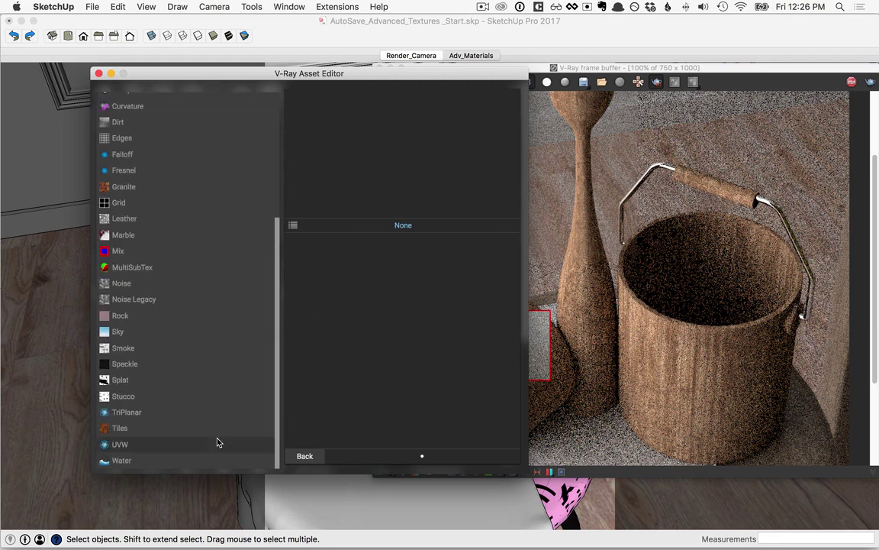
left_click(136, 416)
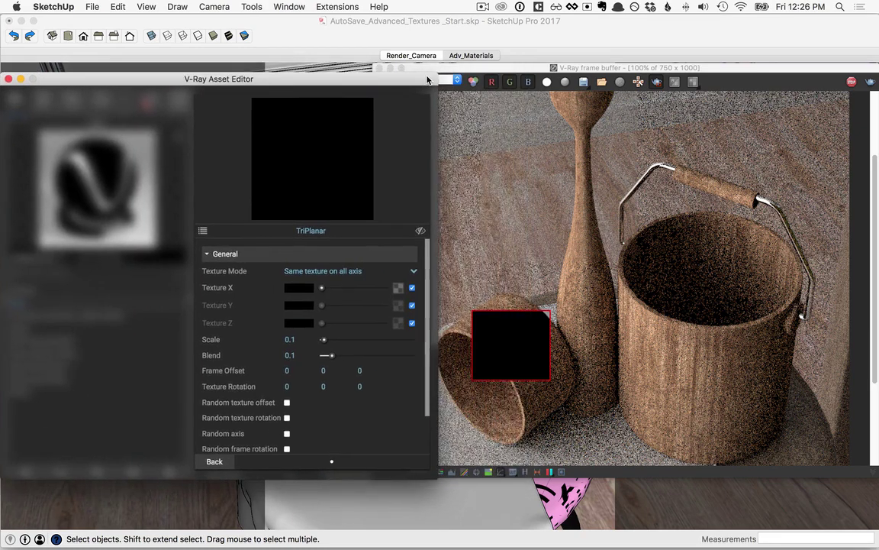
left_click(576, 441)
left_click_drag(564, 428, 600, 454)
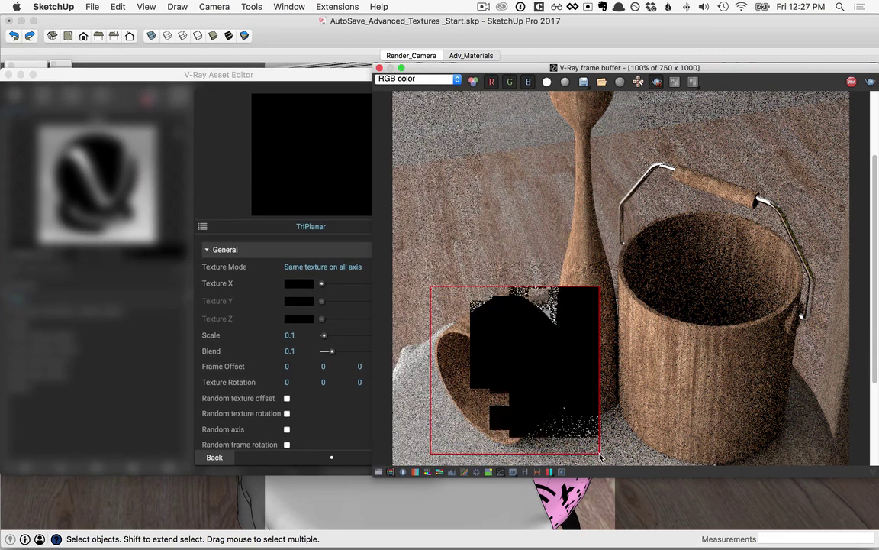
- Set the TriPlanar Texture Mode to 'Different texture on each axis'
left_click(321, 268)
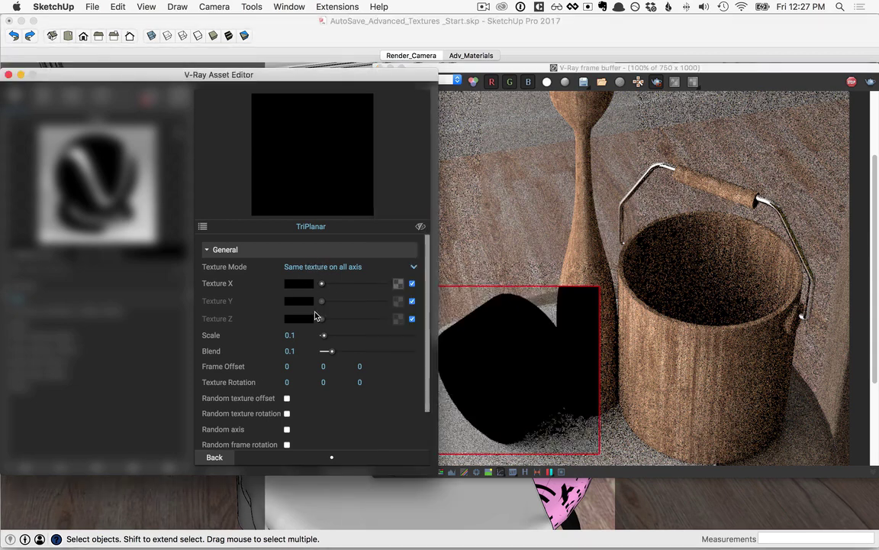
left_click(356, 267)
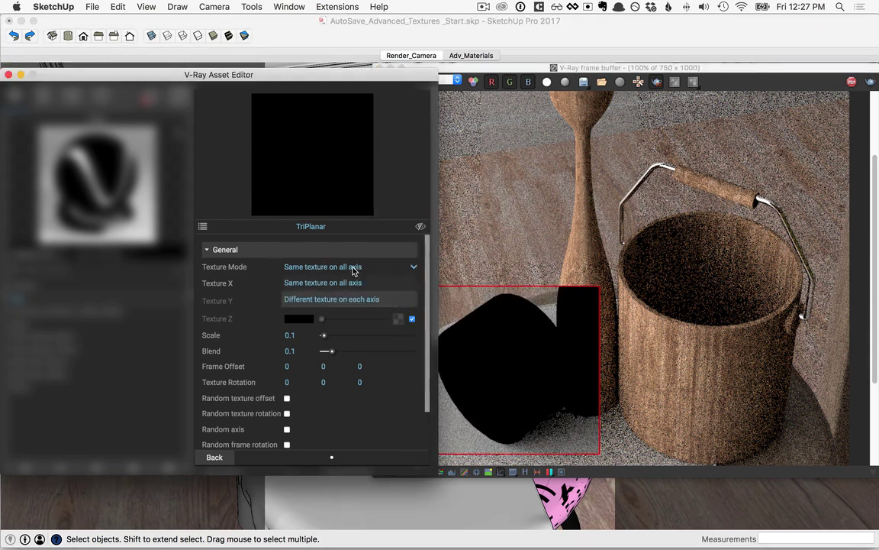
left_click(322, 300)
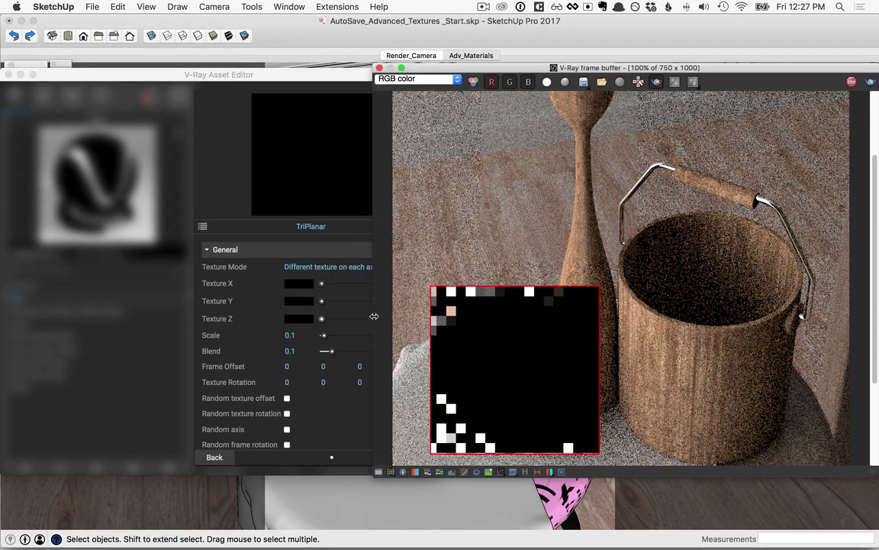
- Give TriPlanar Texture X, Y and Z full-brightness red, green and blue colours respectively
left_click(298, 283)
left_click(287, 409)
left_click(409, 326)
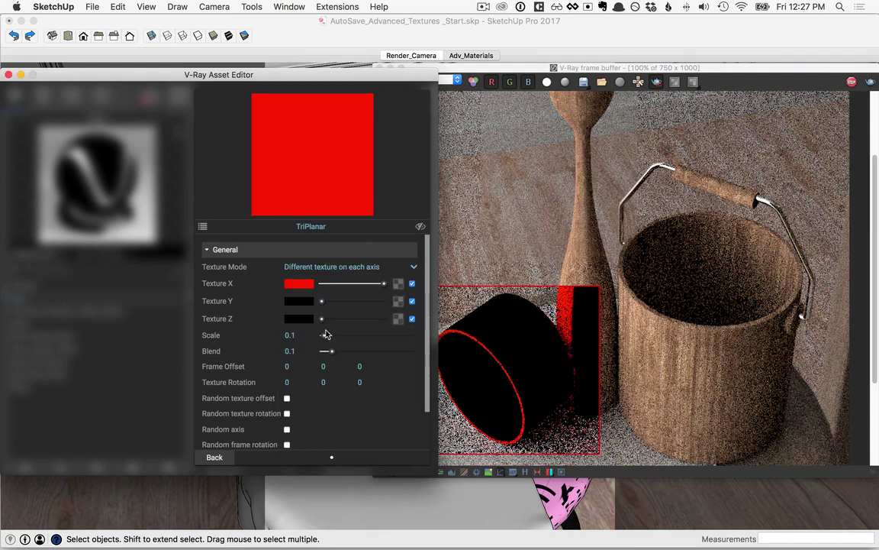
left_click(302, 302)
left_click_drag(405, 410, 287, 410)
left_click(314, 271)
left_click(284, 217)
left_click(299, 319)
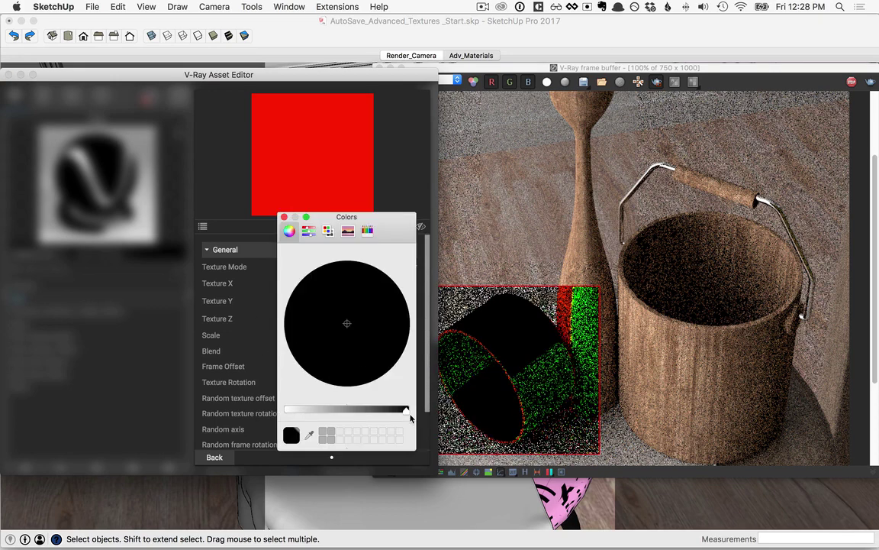
left_click_drag(407, 410, 287, 410)
left_click(309, 375)
left_click(283, 217)
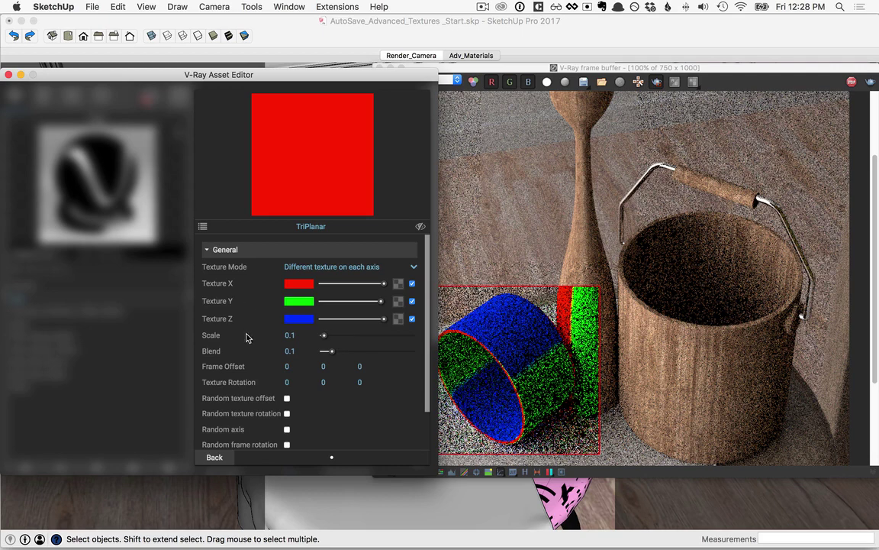
- Switch TriPlanar to 'Same texture on all axis' with a Wood_02_Diff.jpg bitmap on Texture X
left_click(333, 268)
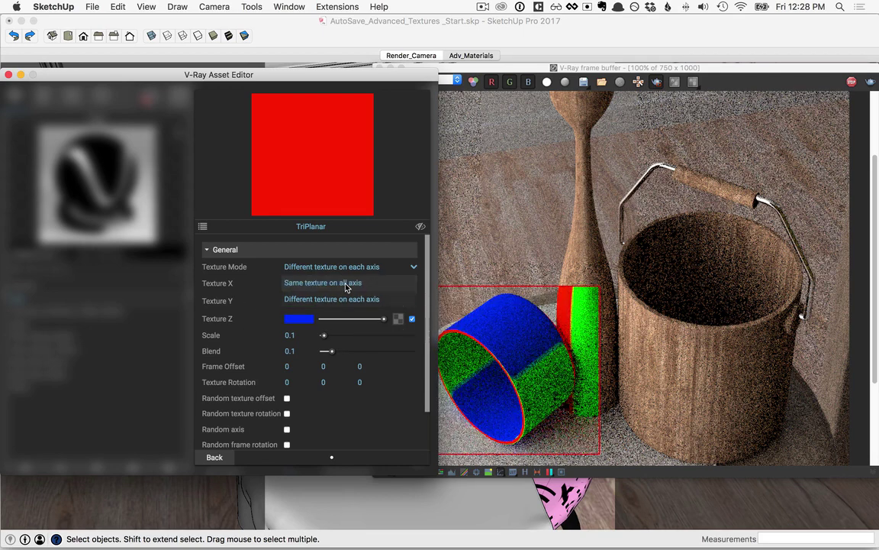
left_click(343, 283)
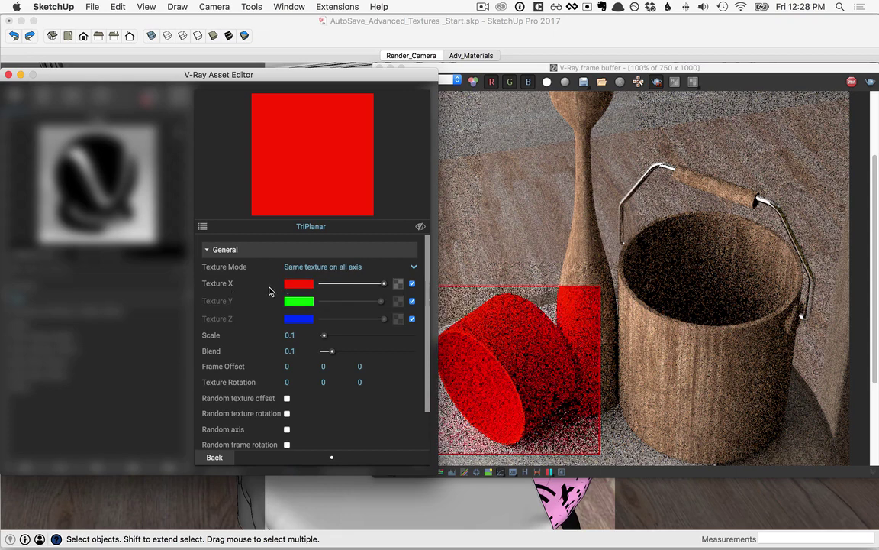
left_click(398, 284)
left_click(41, 135)
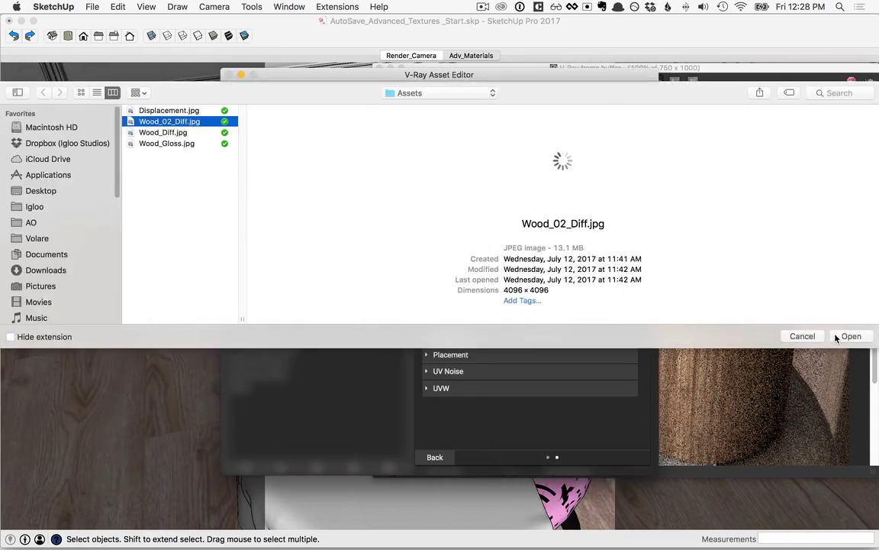
left_click(843, 335)
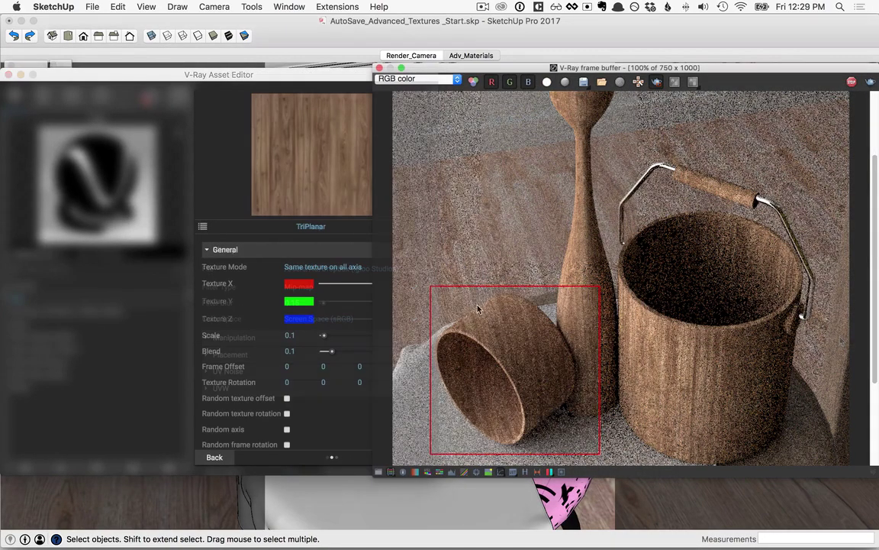
left_click_drag(477, 306, 540, 366)
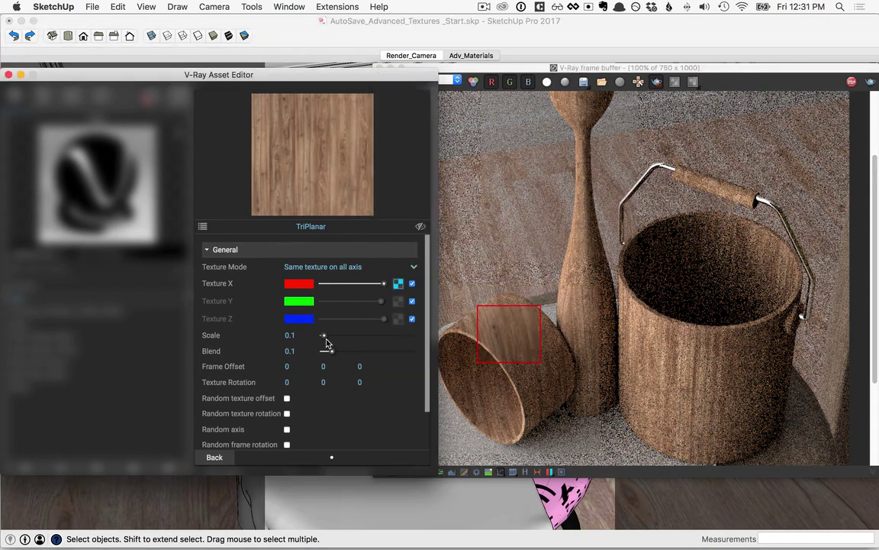
- Reduce the TriPlanar Scale to 0.05, drop Blend to 0, and render regions on the cup
mouse_move(325, 336)
left_mouse_down()
mouse_move(344, 337)
mouse_move(323, 337)
left_mouse_up()
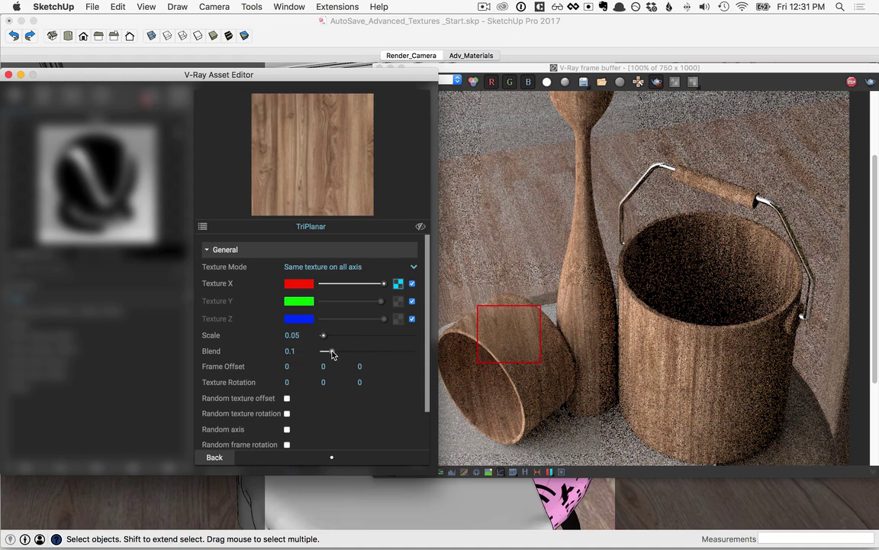
left_click_drag(332, 352, 323, 352)
left_click_drag(473, 307, 582, 394)
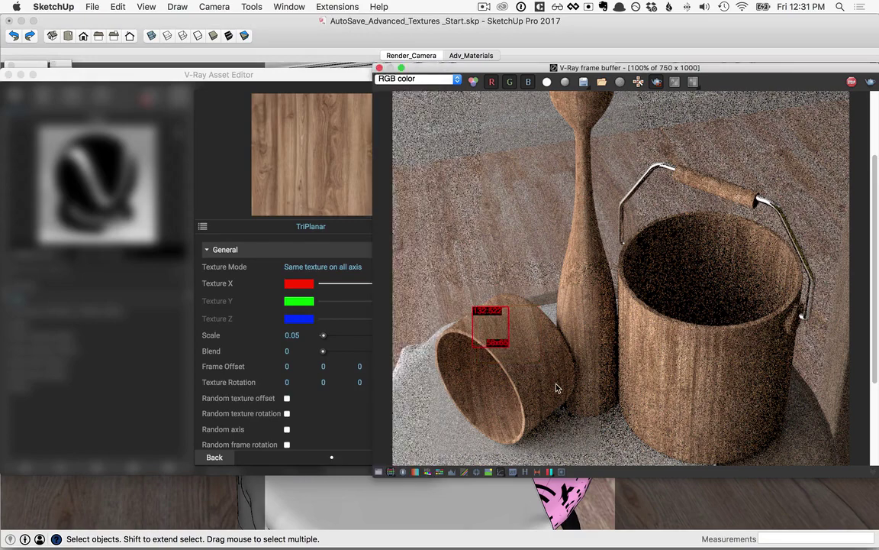
left_click_drag(495, 345, 550, 378)
scroll(541, 371, "up", 1)
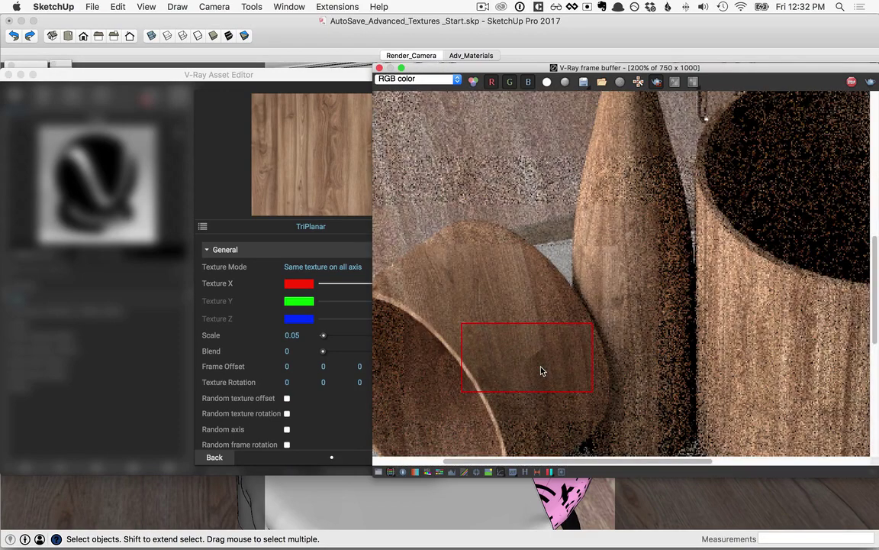
scroll(542, 371, "down", 1)
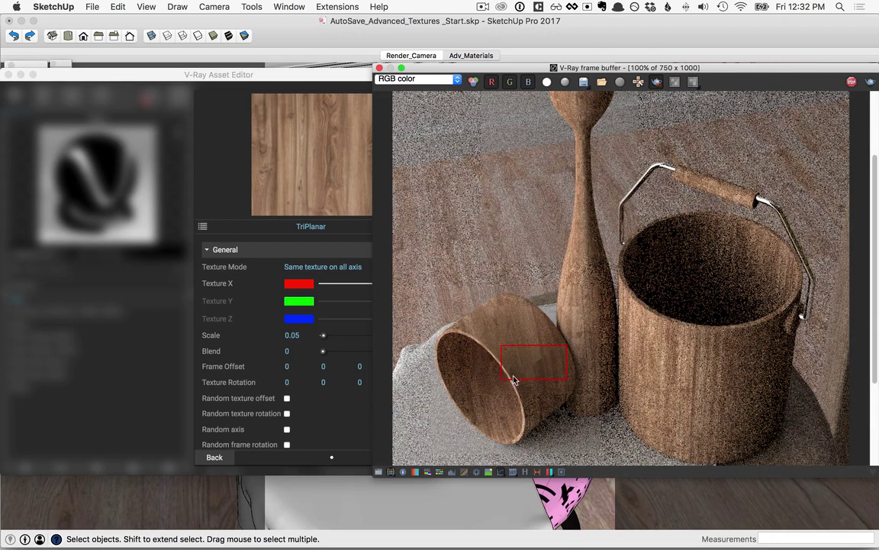
- Raise the Blend to 0.49 and re-render a larger region around the cup
left_click(324, 354)
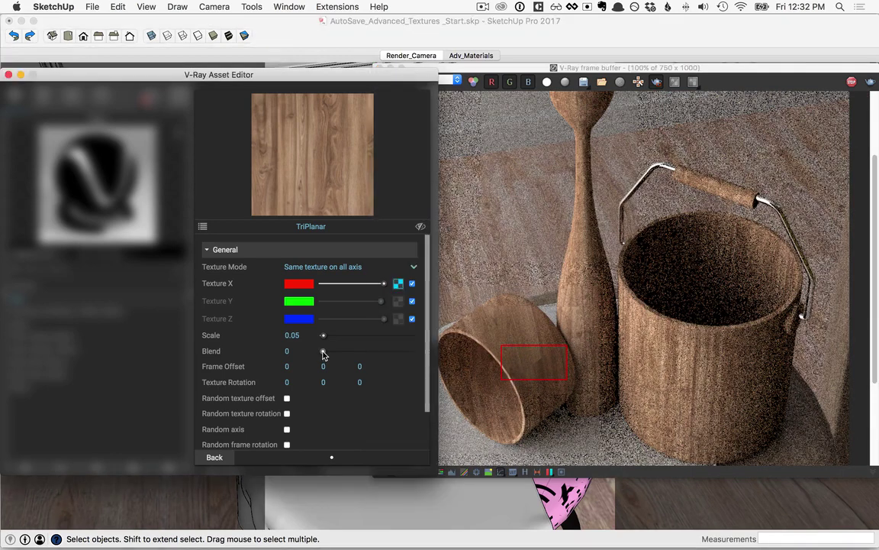
left_click_drag(324, 354, 367, 351)
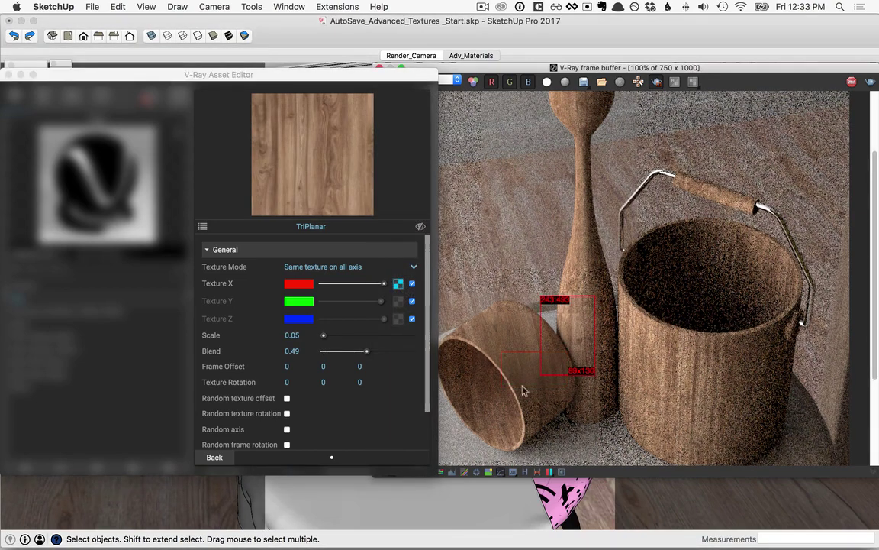
left_click_drag(508, 401, 439, 458)
- Set the TriPlanar Frame Offset to 20 on the X, Y and Z axes
left_click(220, 363)
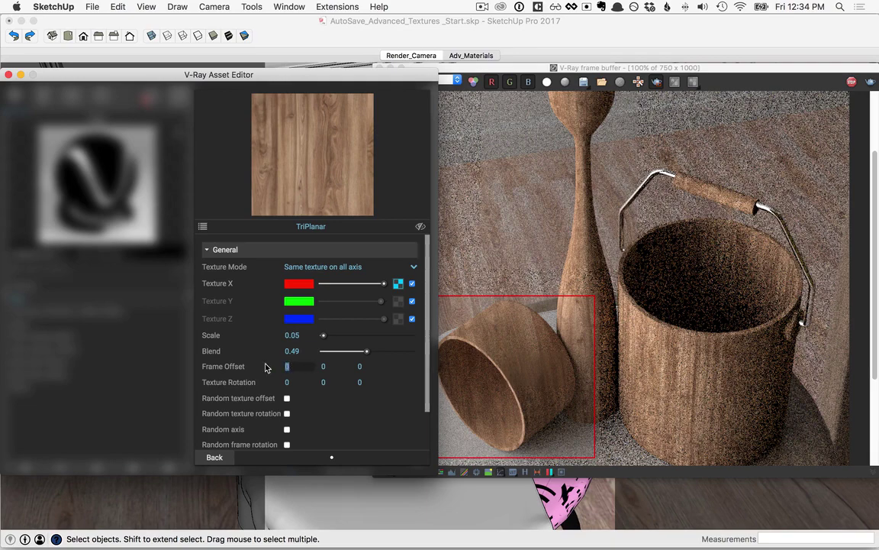
type("0")
key("Return")
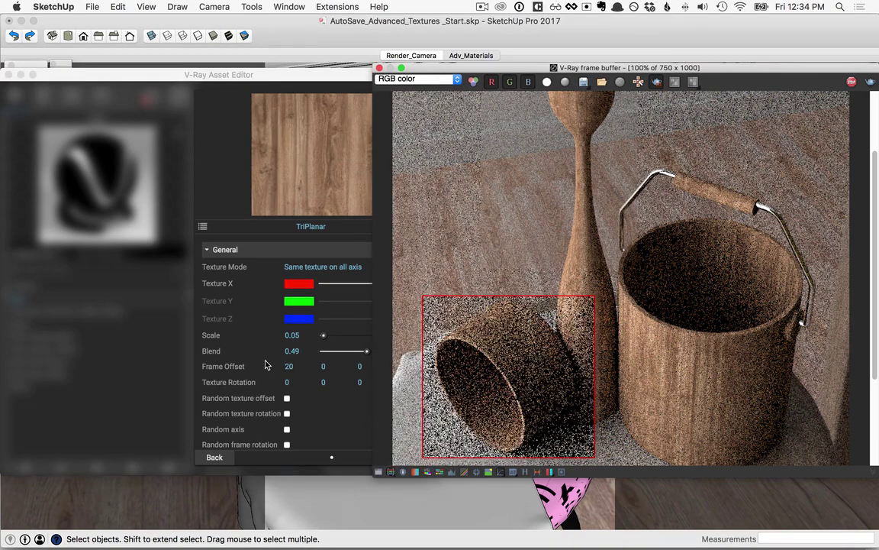
left_click(335, 370)
type("20")
key("Return")
left_click(358, 367)
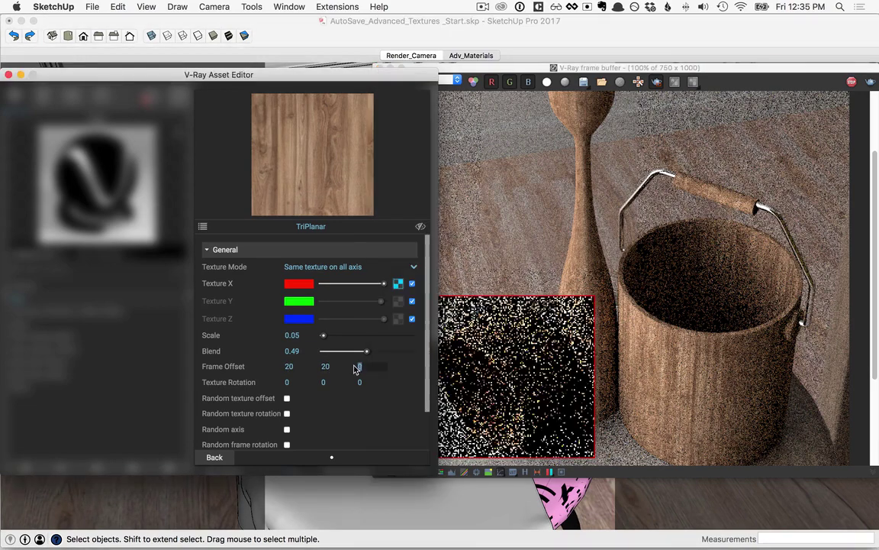
type("20")
key("Return")
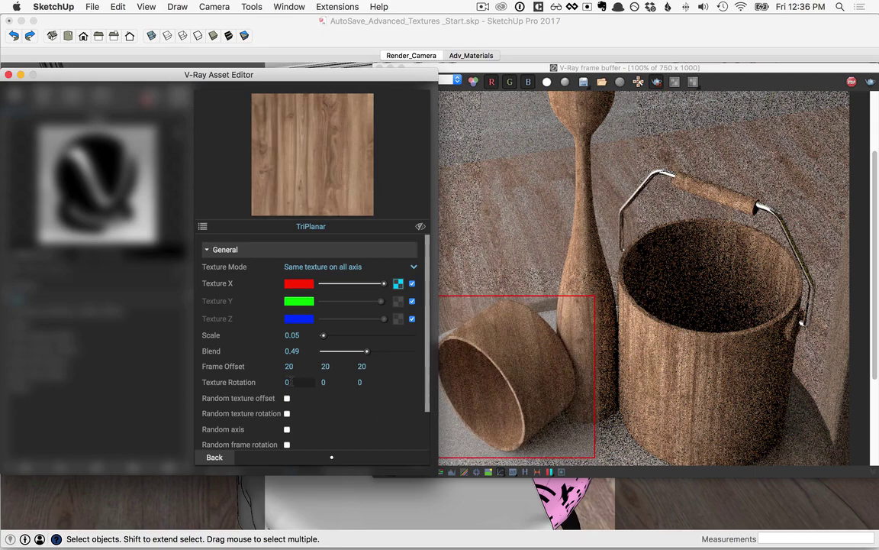
- Set the Texture Rotation to 45 on the X, Y and Z axes
left_click(282, 382)
type("45")
left_click(323, 382)
type("45")
left_click(359, 381)
type("45")
key("Return")
- Enable Random texture rotation, Random axis and Random frame rotation on the TriPlanar
scroll(294, 399, "down", 3)
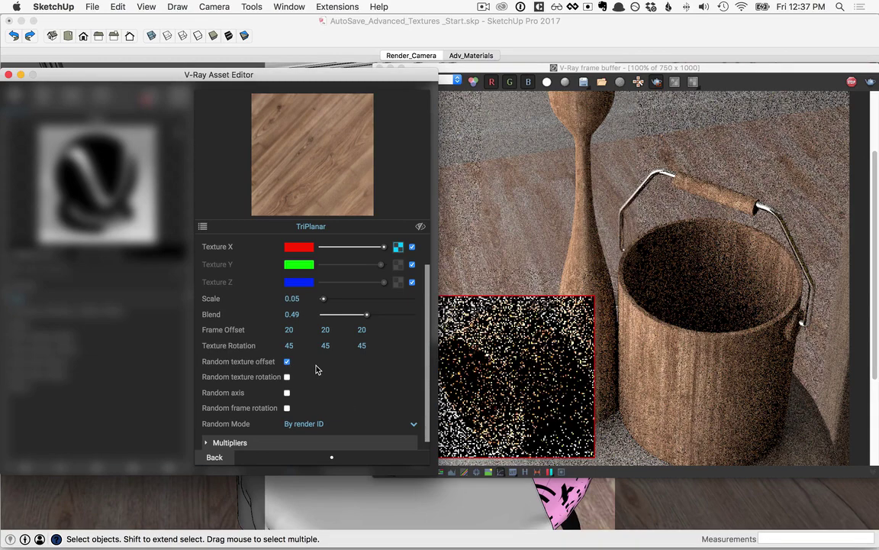
left_click(285, 378)
left_click(287, 392)
left_click(287, 408)
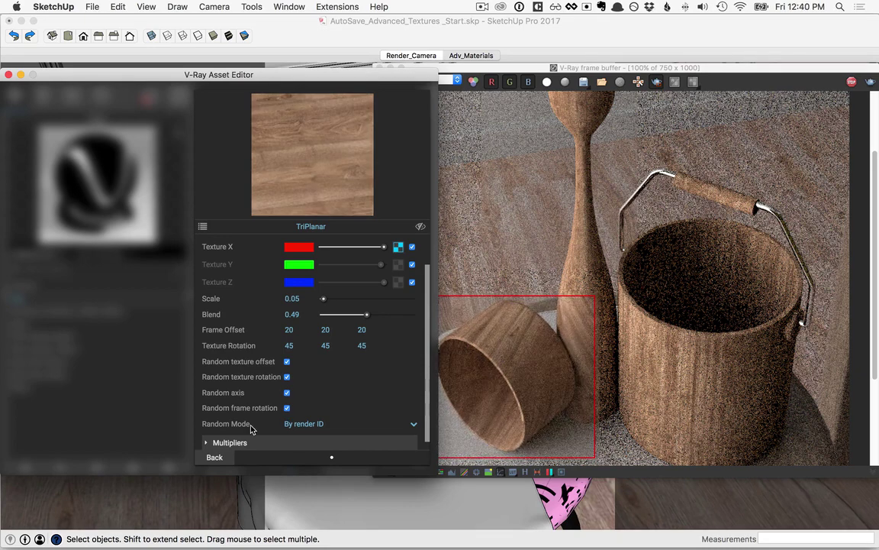
- Try Random Mode 'By face ID', then return it to 'By render ID'
left_click(321, 424)
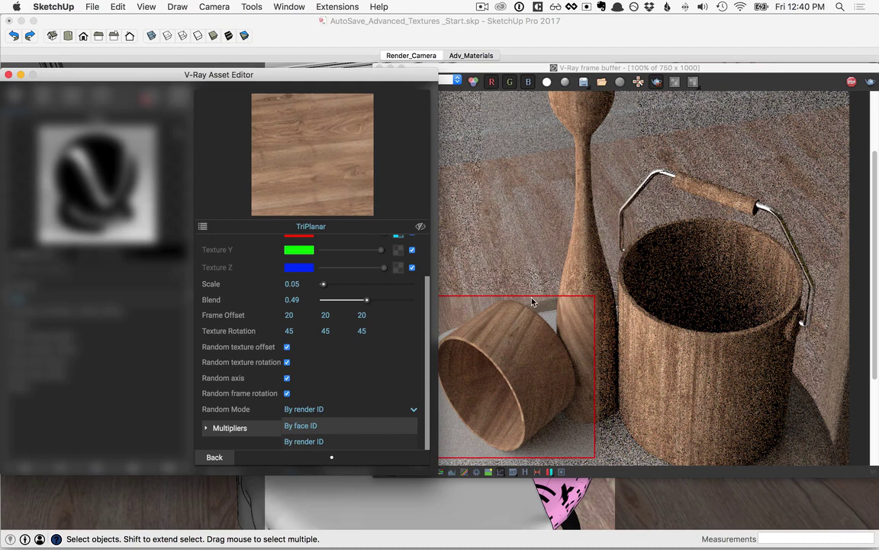
left_click(308, 426)
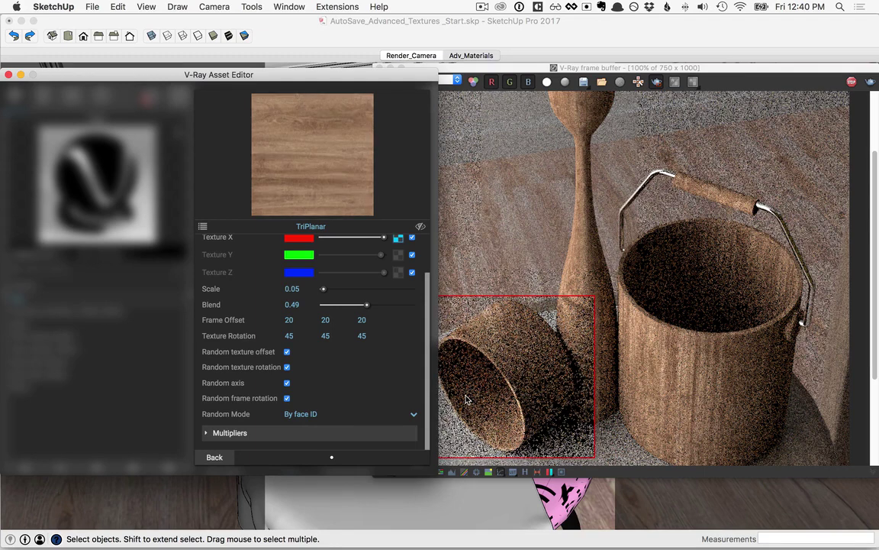
left_click(310, 415)
left_click(311, 443)
- Return to the Clay material, collapse its settings, and switch to the Adv_Materials scene
left_click(215, 457)
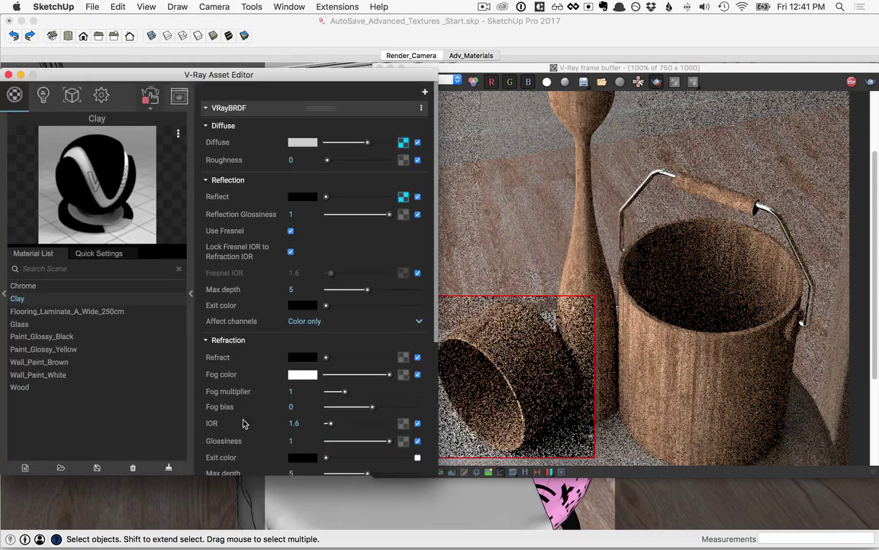
left_click(190, 293)
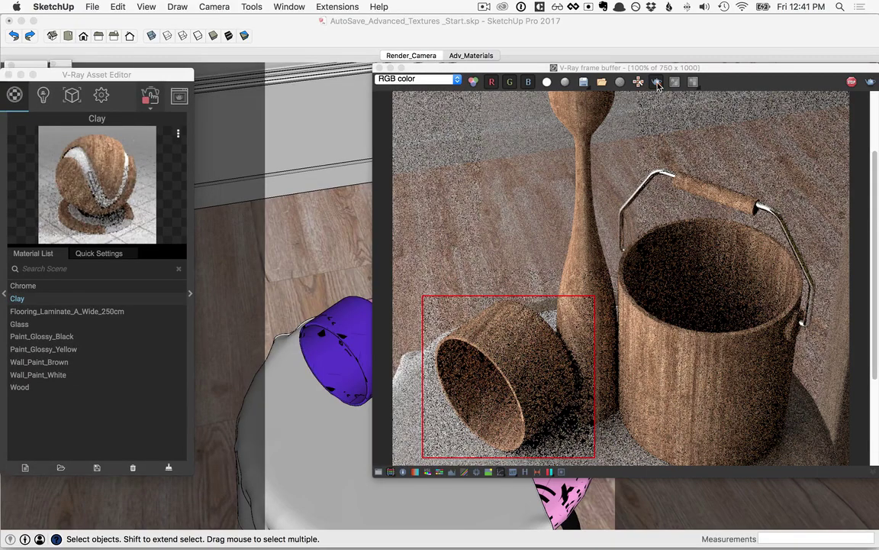
left_click(471, 56)
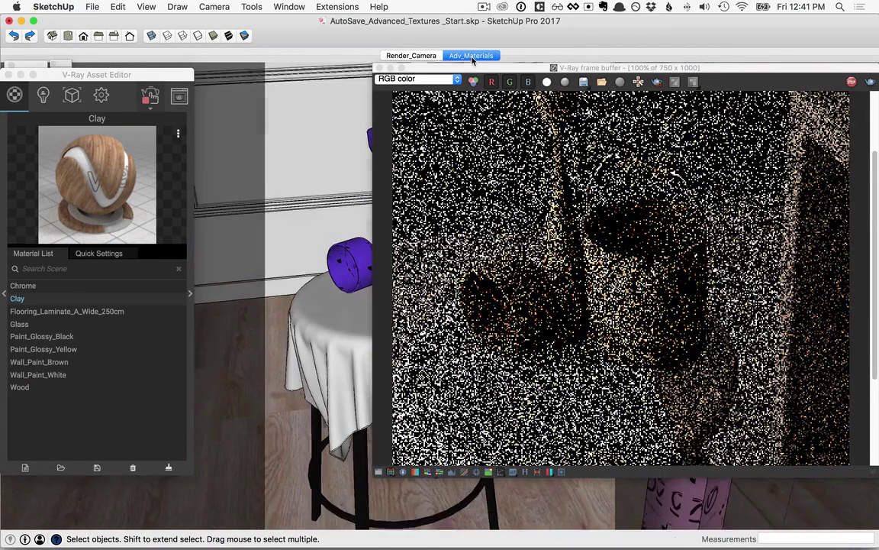